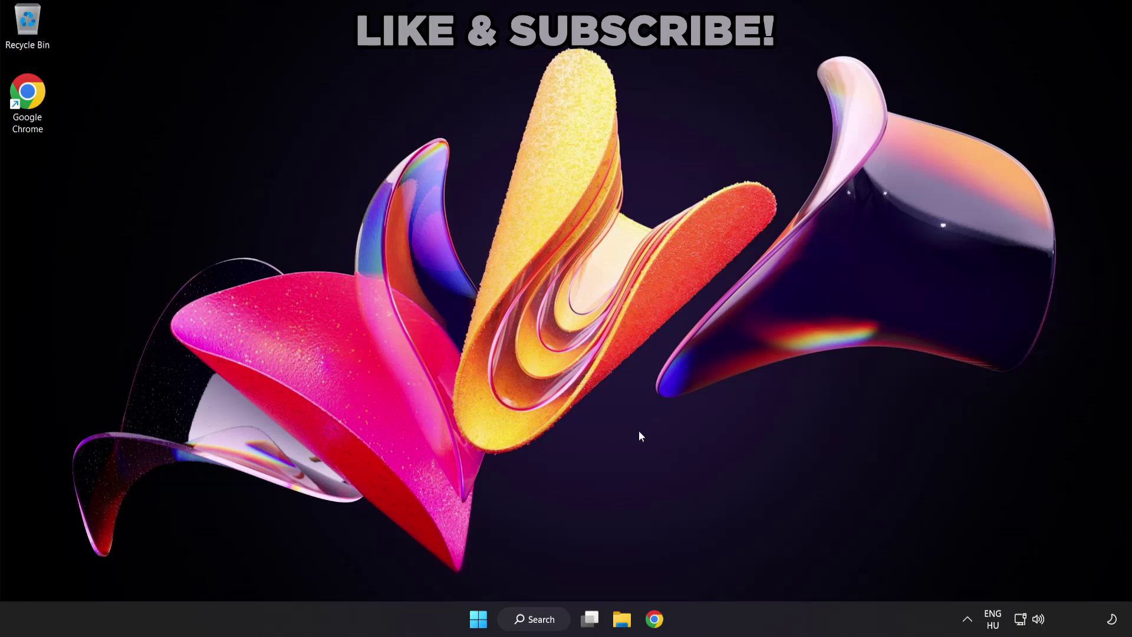
- Pick Speakers (High Definition Audio Device) in the Quick Settings output list instead of CABLE Input
{"action": "left_click", "coordinate": [1039, 623]}
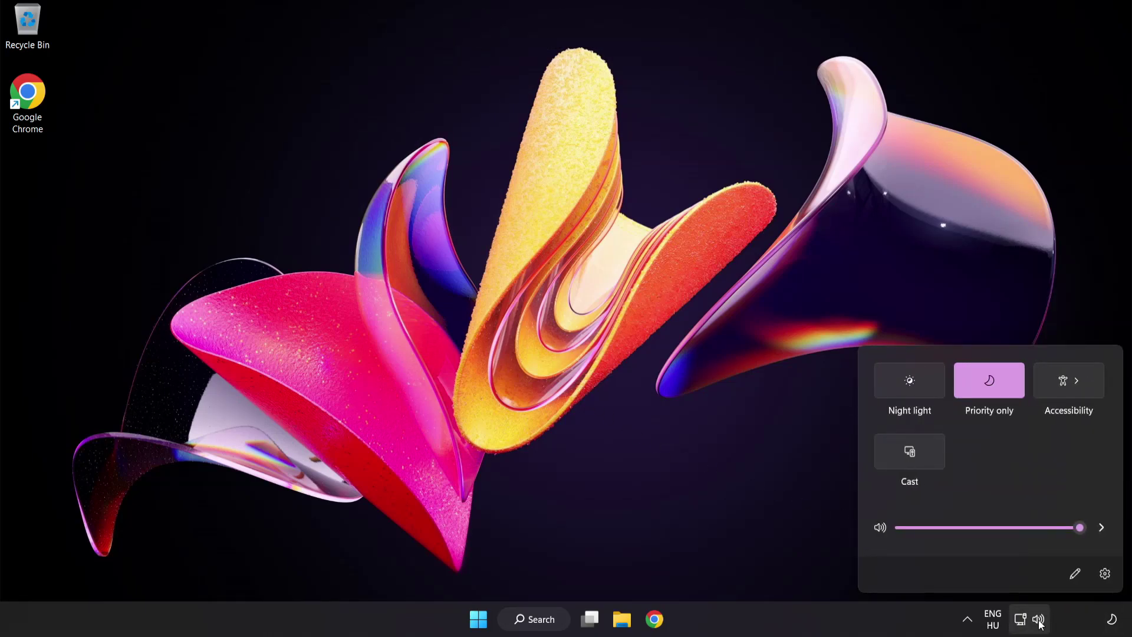
{"action": "left_click", "coordinate": [1100, 529]}
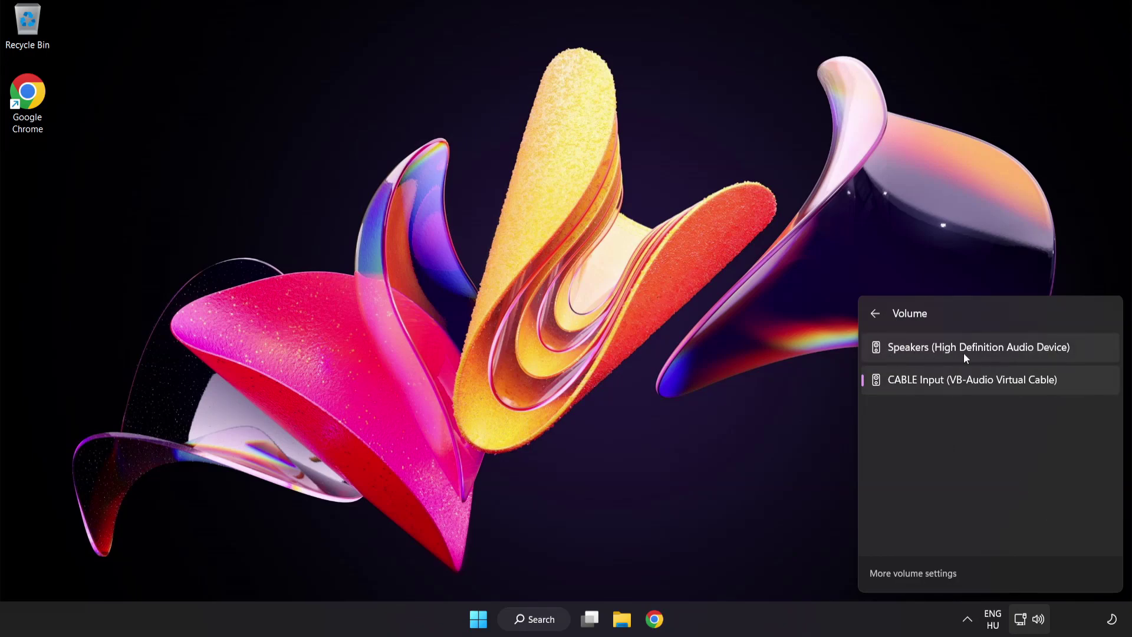
{"action": "left_click", "coordinate": [1081, 350]}
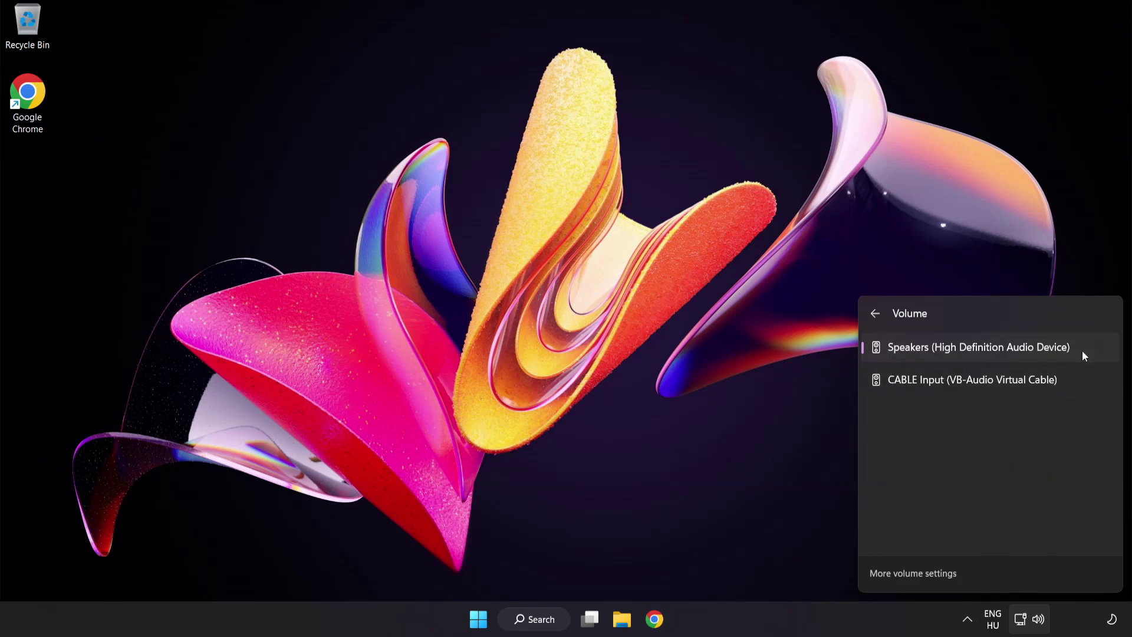
{"action": "left_click", "coordinate": [550, 316]}
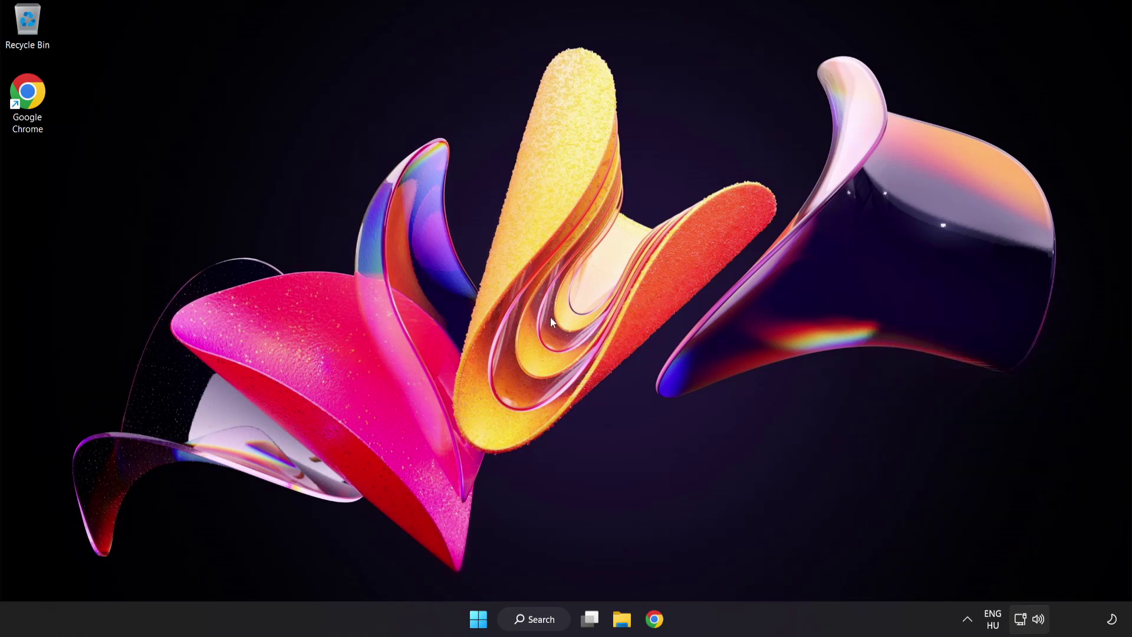
- Reset sound devices and app volumes to defaults in the Volume mixer, then close Settings
{"action": "right_click", "coordinate": [1040, 620]}
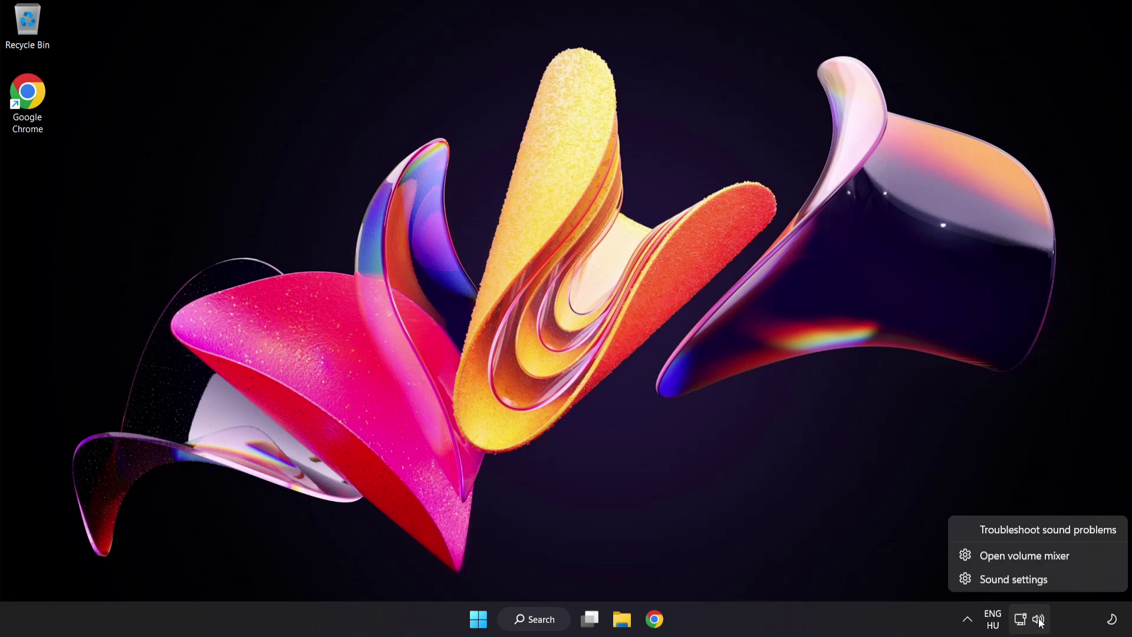
{"action": "left_click", "coordinate": [1085, 556]}
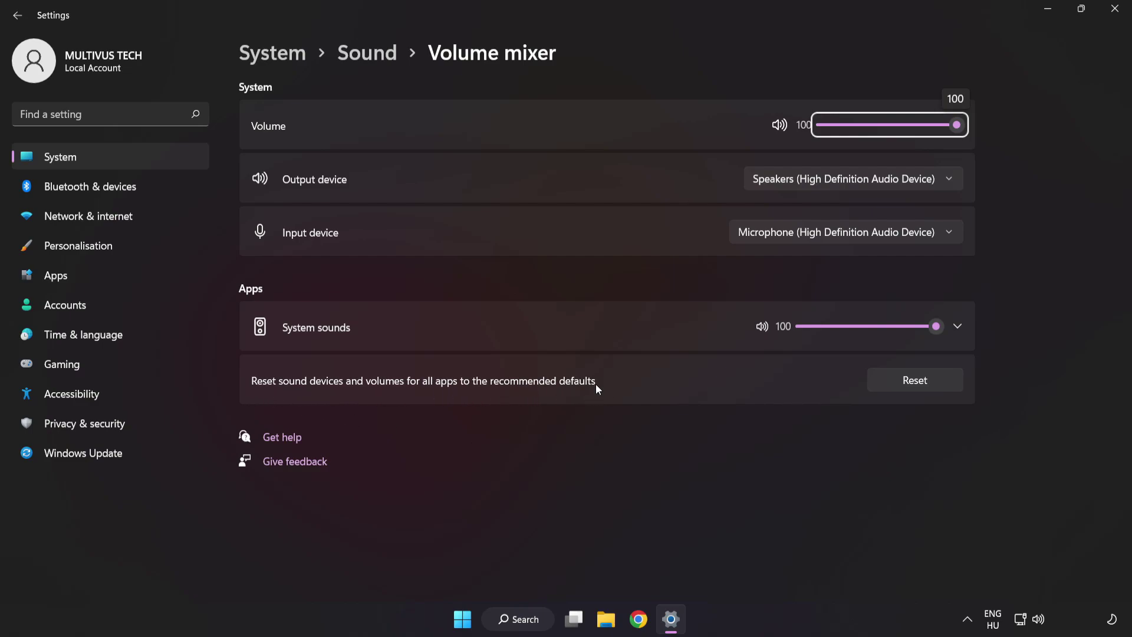
{"action": "left_click", "coordinate": [937, 389]}
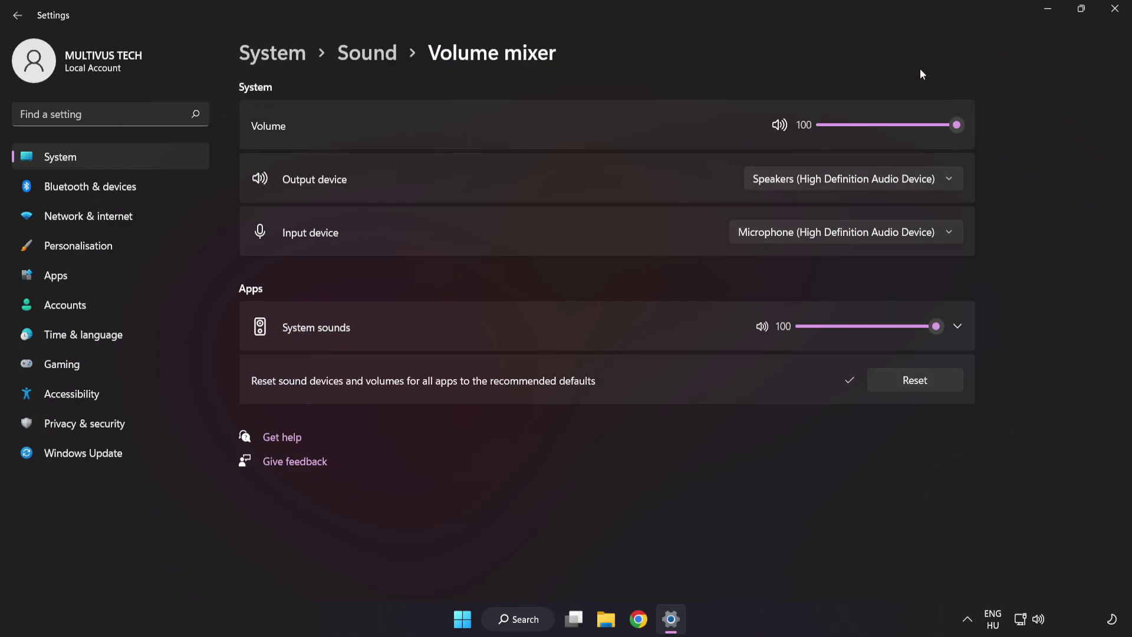
{"action": "left_click", "coordinate": [1115, 13]}
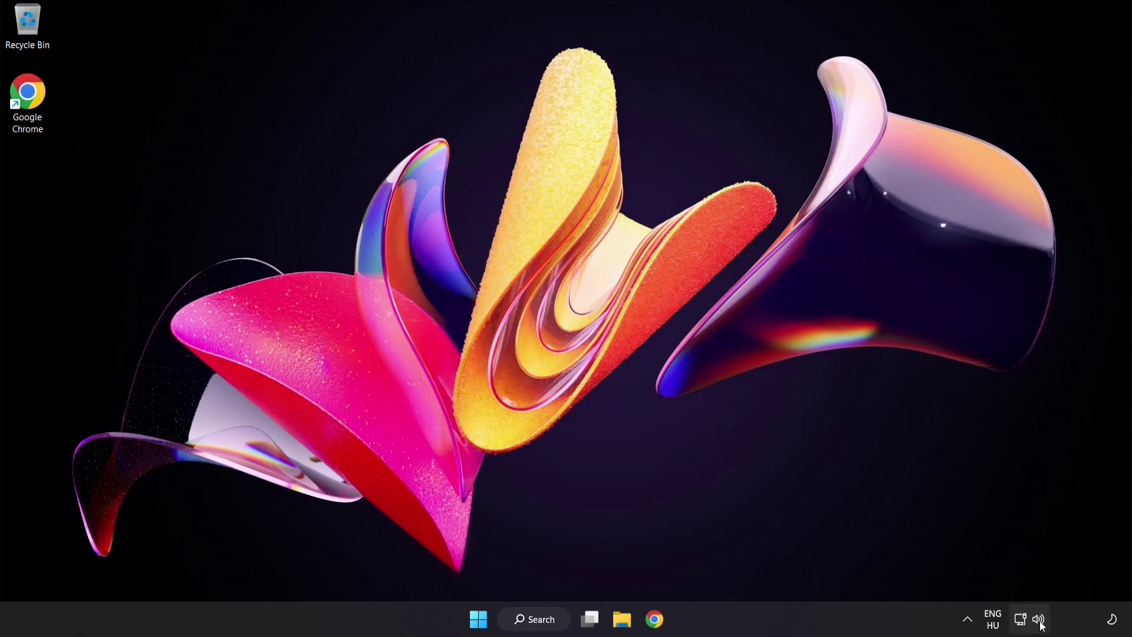
- Open the System > Sound page, test master volume back at 100, and scroll toward Advanced
{"action": "right_click", "coordinate": [1040, 622]}
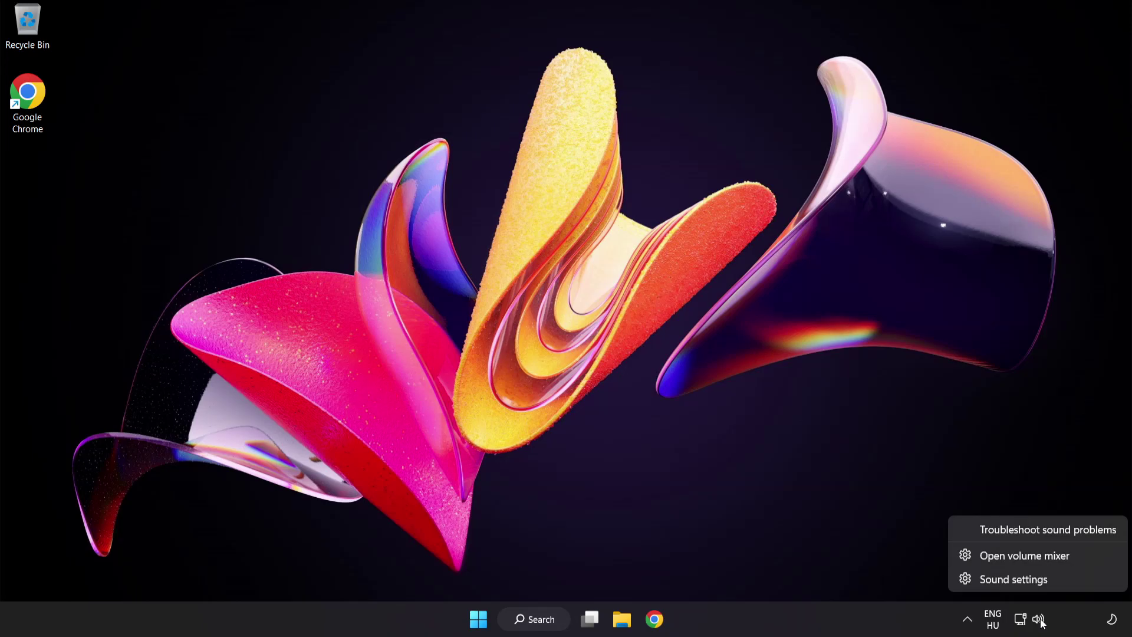
{"action": "left_click", "coordinate": [1050, 581]}
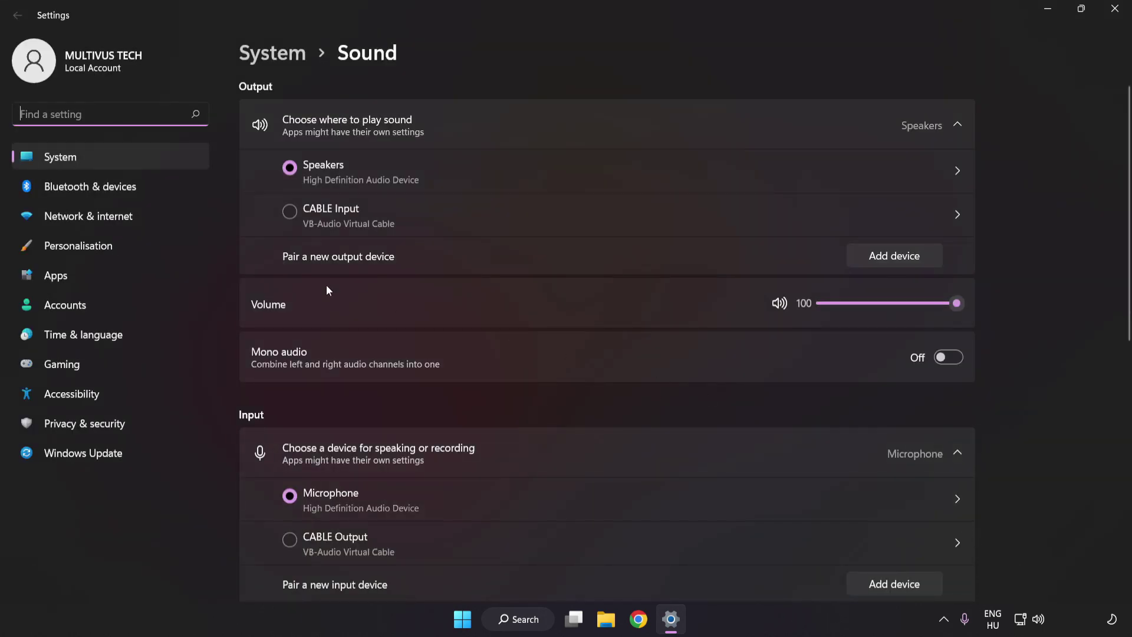
{"action": "left_click_drag", "start_coordinate": [945, 310], "coordinate": [1062, 307]}
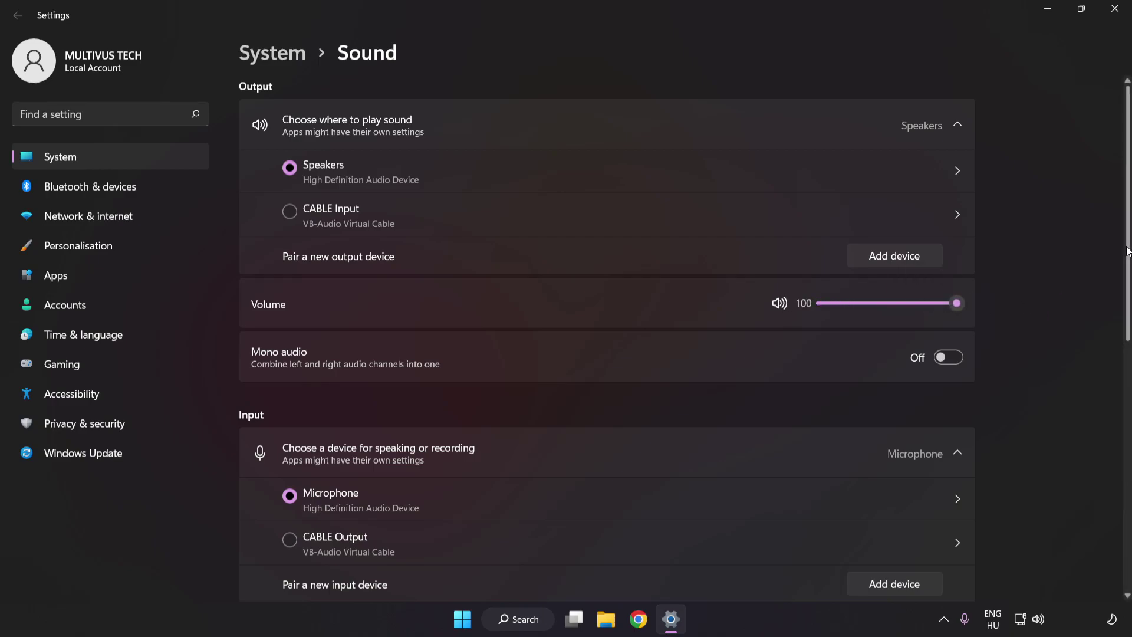
{"action": "scroll", "coordinate": [1113, 400], "scroll_direction": "down", "scroll_amount": 5}
{"action": "scroll", "coordinate": [1111, 425], "scroll_direction": "down", "scroll_amount": 4}
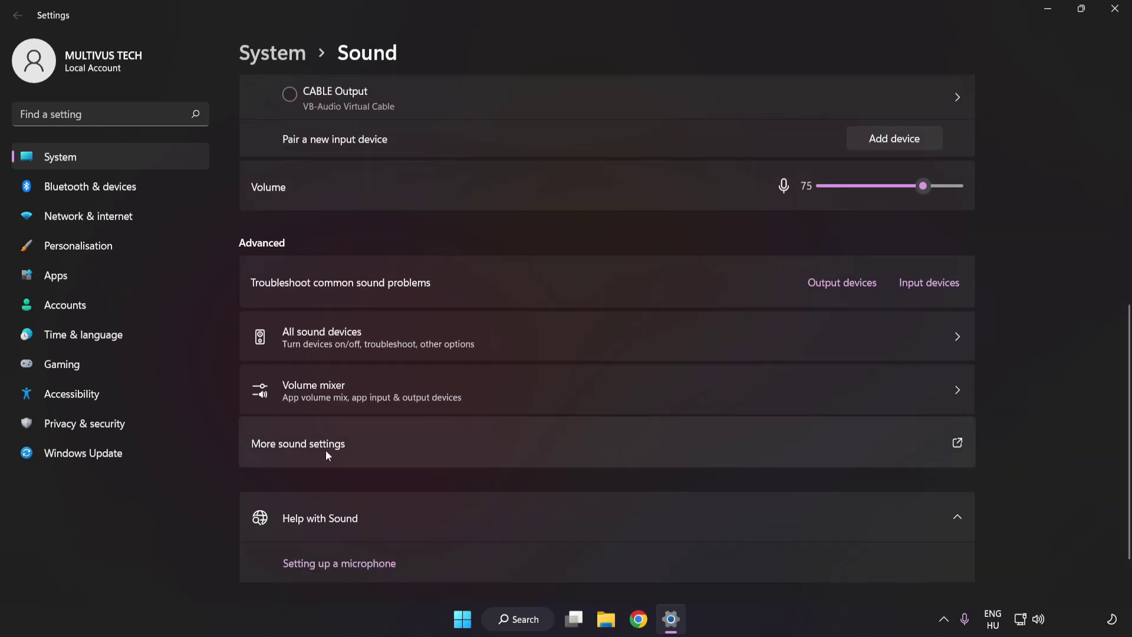
- Open the classic Sound dialog, disable the CABLE Input playback device, and select Speakers
{"action": "left_click", "coordinate": [521, 444]}
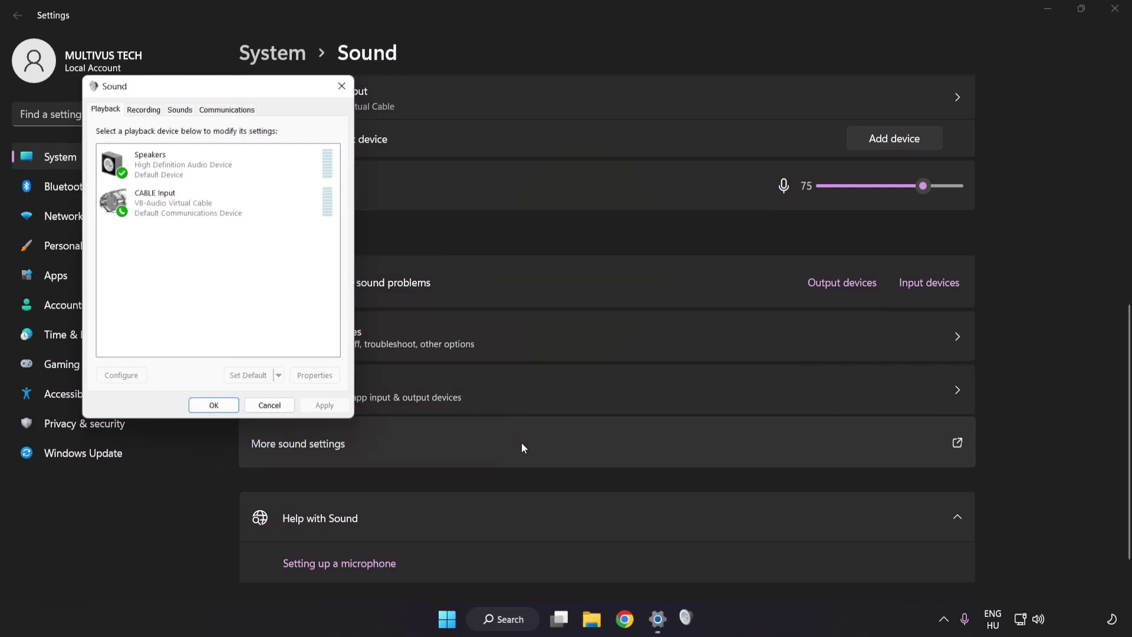
{"action": "left_click_drag", "start_coordinate": [221, 87], "coordinate": [566, 164]}
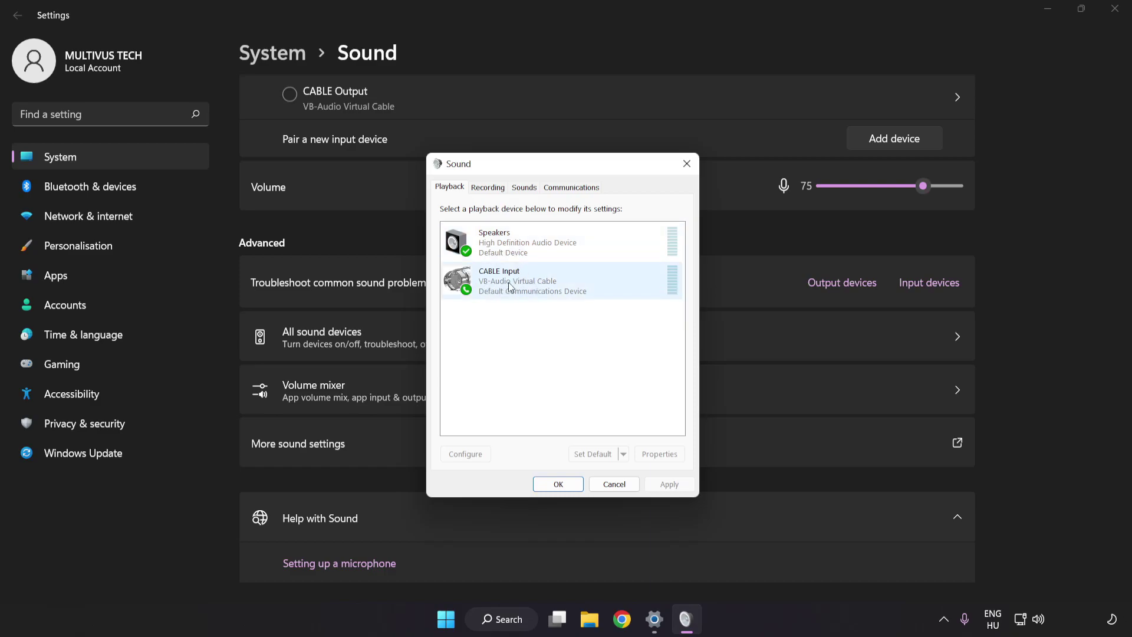
{"action": "right_click", "coordinate": [551, 286]}
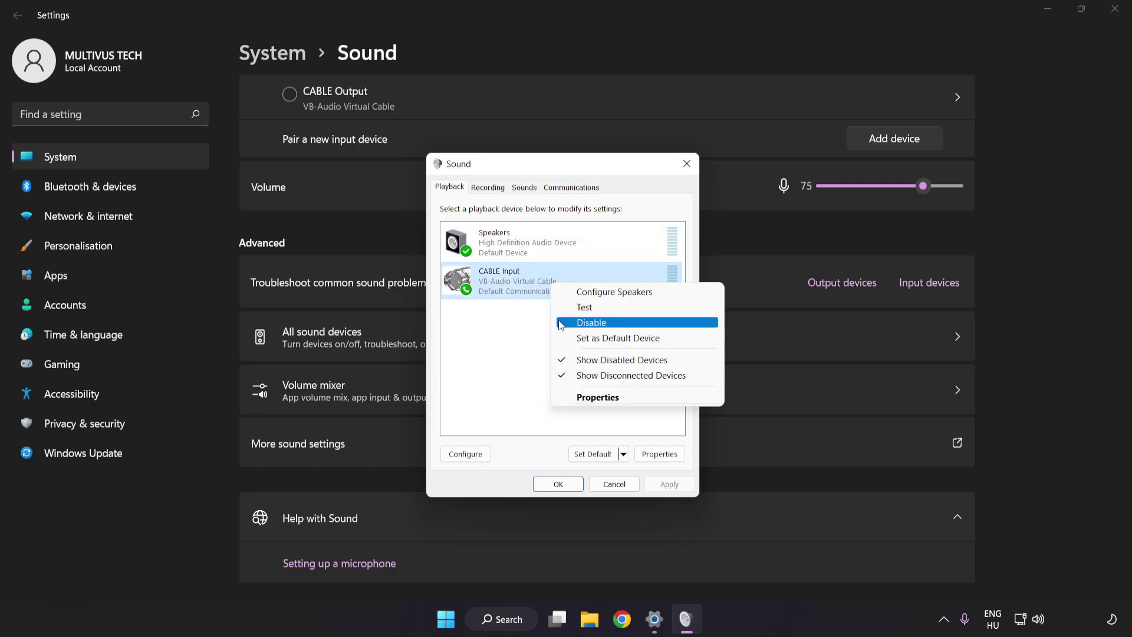
{"action": "left_click", "coordinate": [606, 327]}
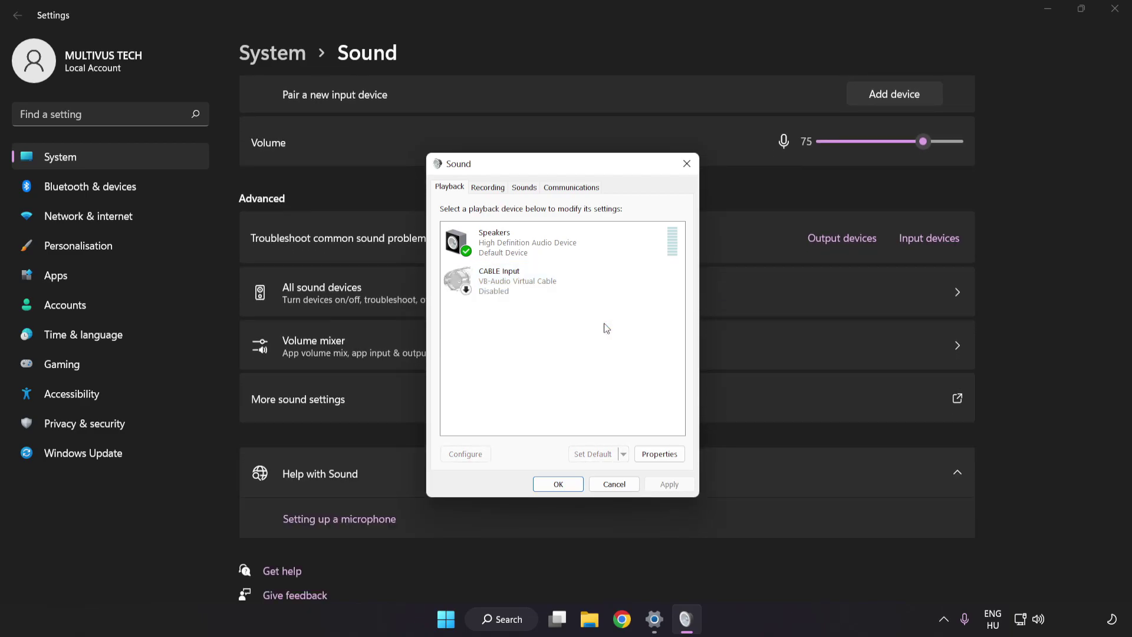
{"action": "left_click", "coordinate": [529, 248]}
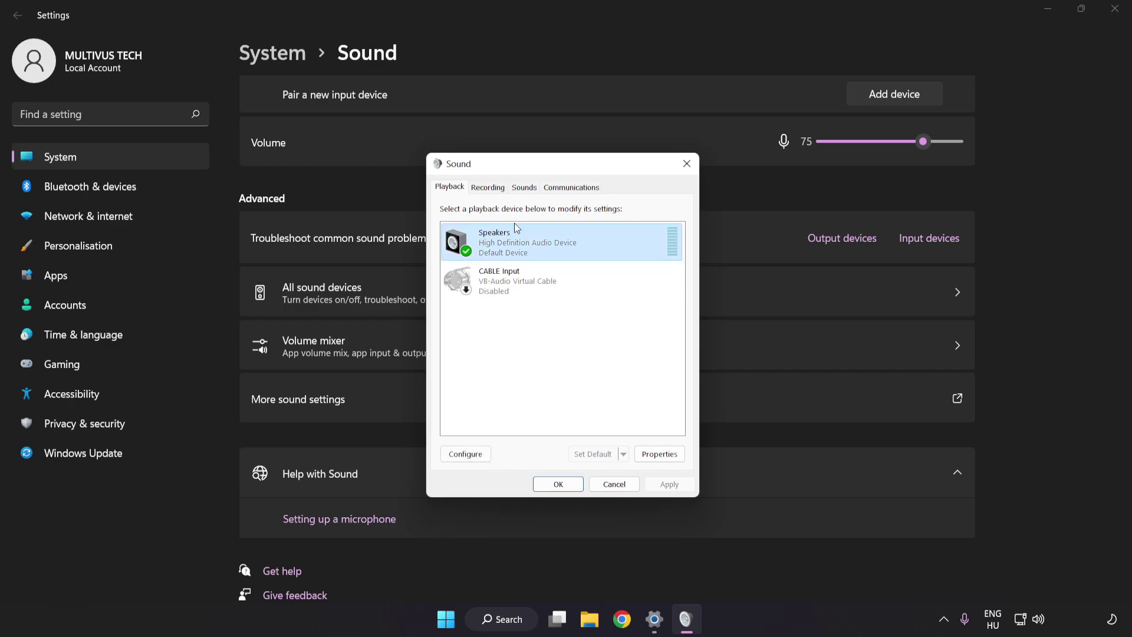
- Configure Speakers as 7.1 Surround, keeping all optional and full-range speakers enabled
{"action": "right_click", "coordinate": [590, 243]}
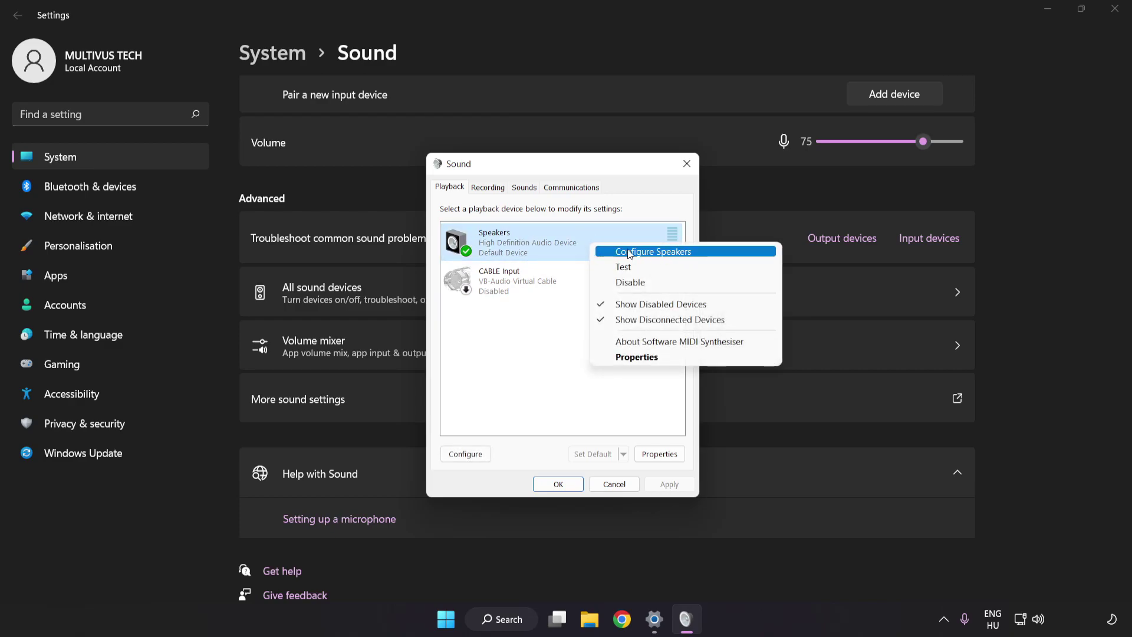
{"action": "left_click", "coordinate": [703, 258]}
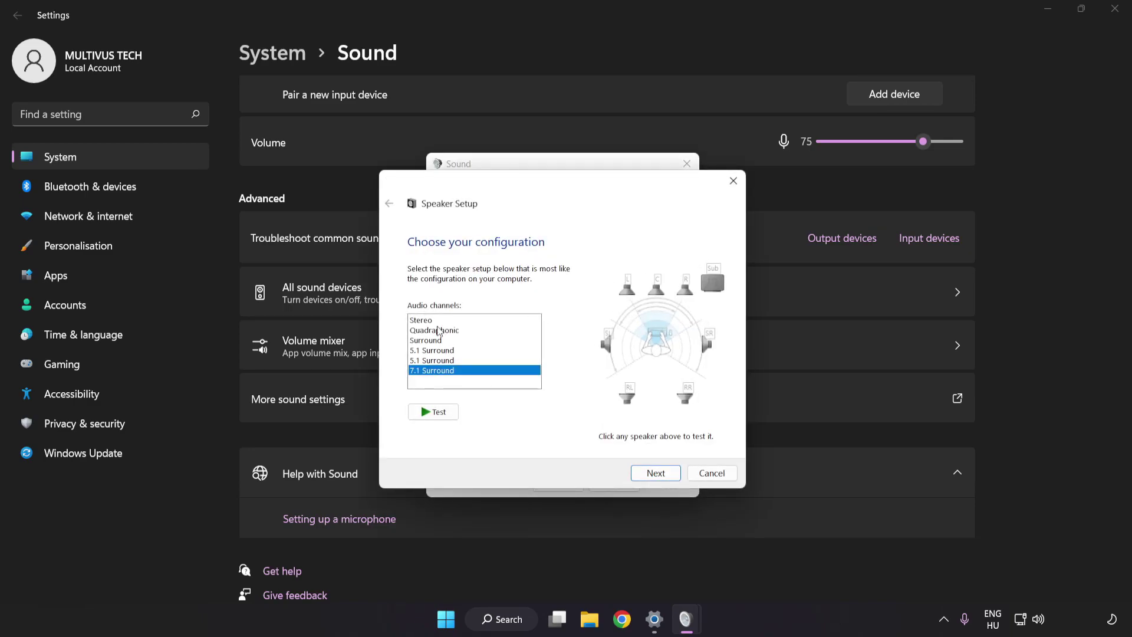
{"action": "left_click_drag", "start_coordinate": [437, 326], "coordinate": [439, 377]}
{"action": "left_click", "coordinate": [657, 474]}
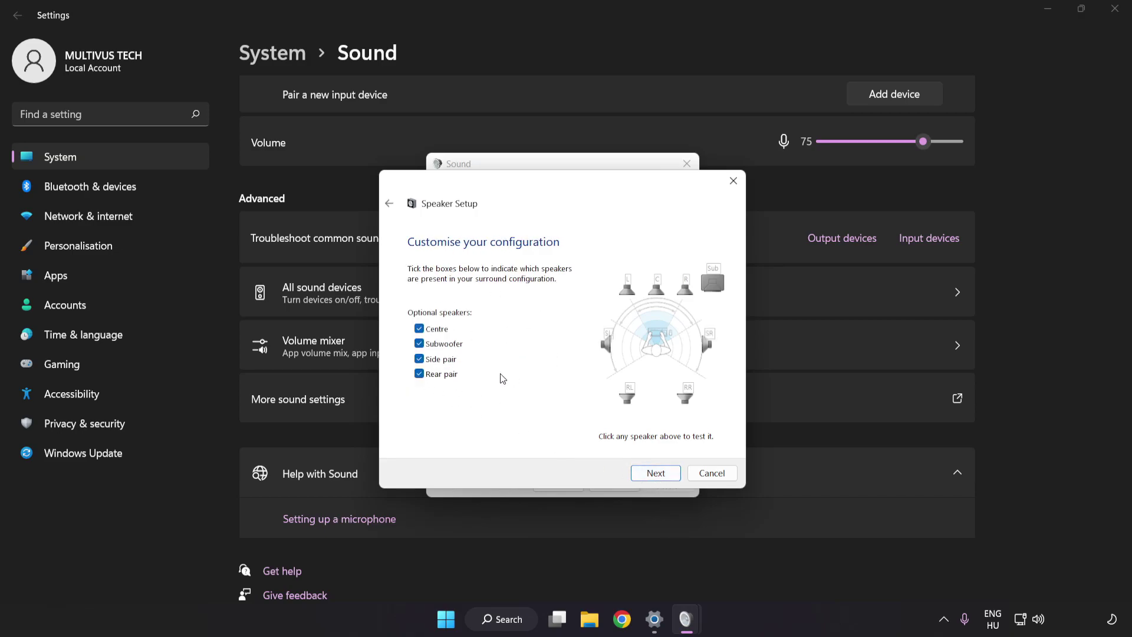
{"action": "left_click", "coordinate": [654, 475]}
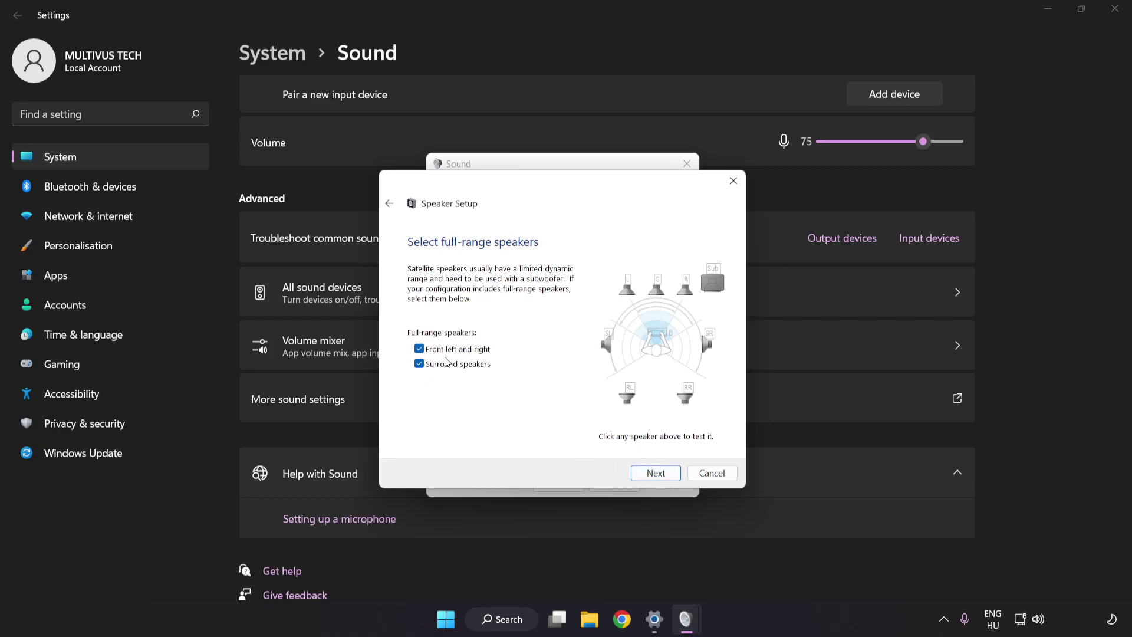
{"action": "left_click", "coordinate": [648, 475]}
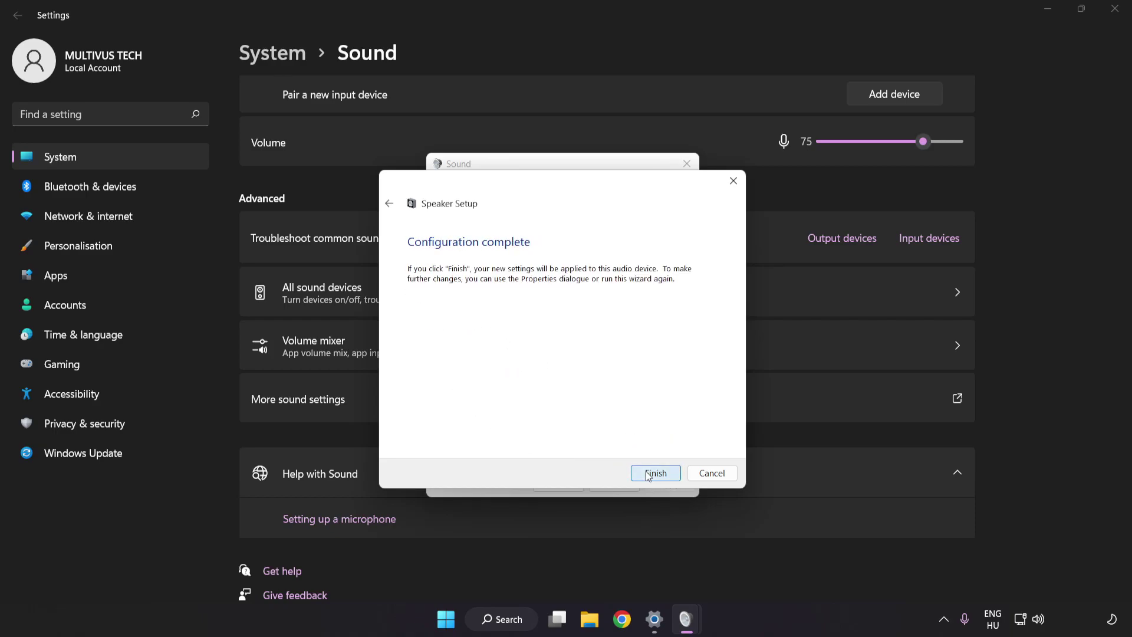
{"action": "left_click", "coordinate": [648, 474]}
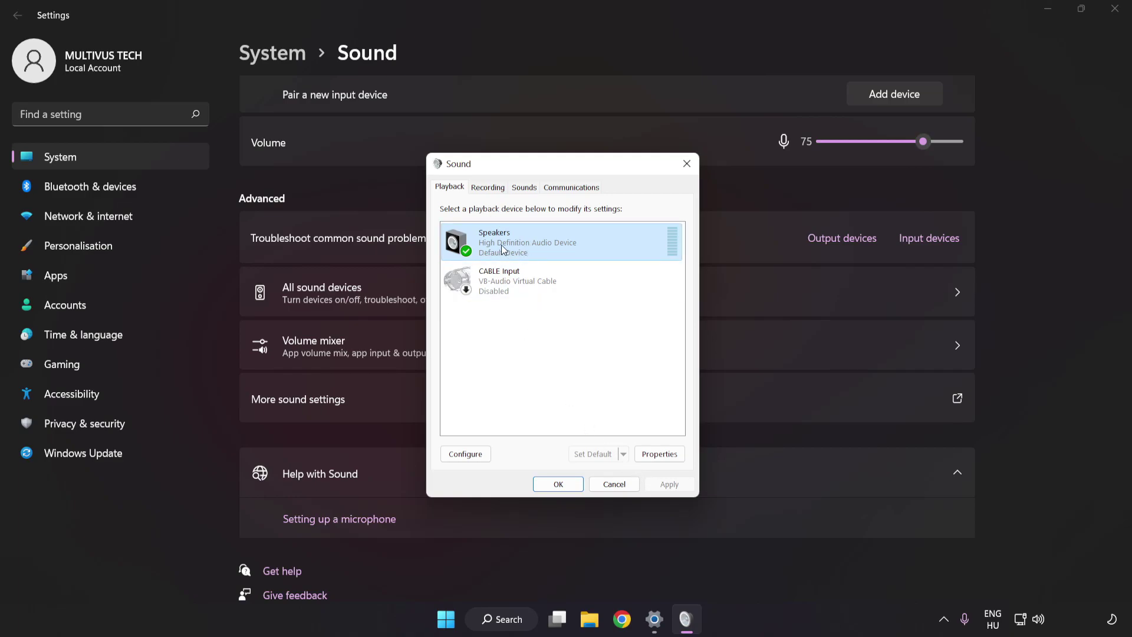
- Disable all audio enhancements in Speakers properties and apply the change
{"action": "left_click", "coordinate": [659, 454]}
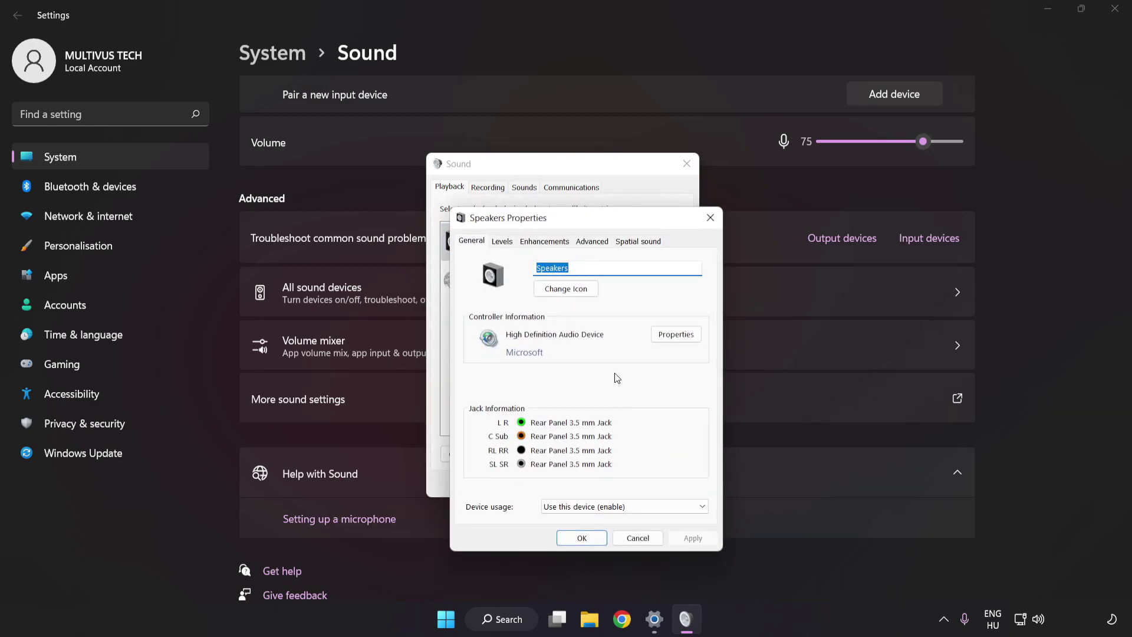
{"action": "left_click_drag", "start_coordinate": [565, 197], "coordinate": [556, 180]}
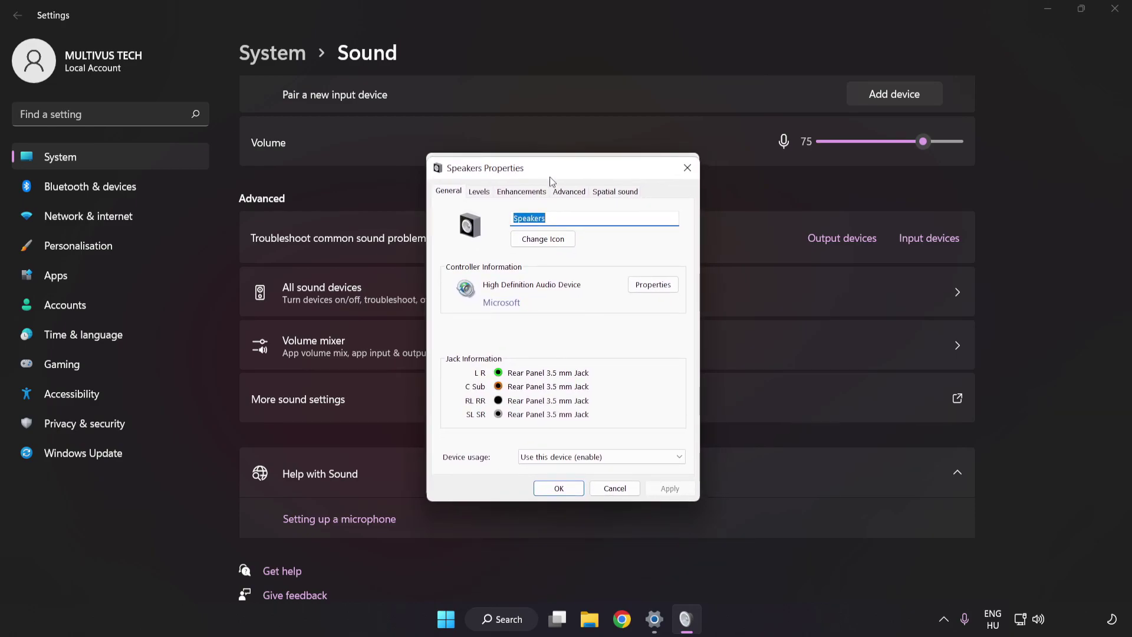
{"action": "left_click", "coordinate": [514, 194]}
{"action": "left_click", "coordinate": [450, 253]}
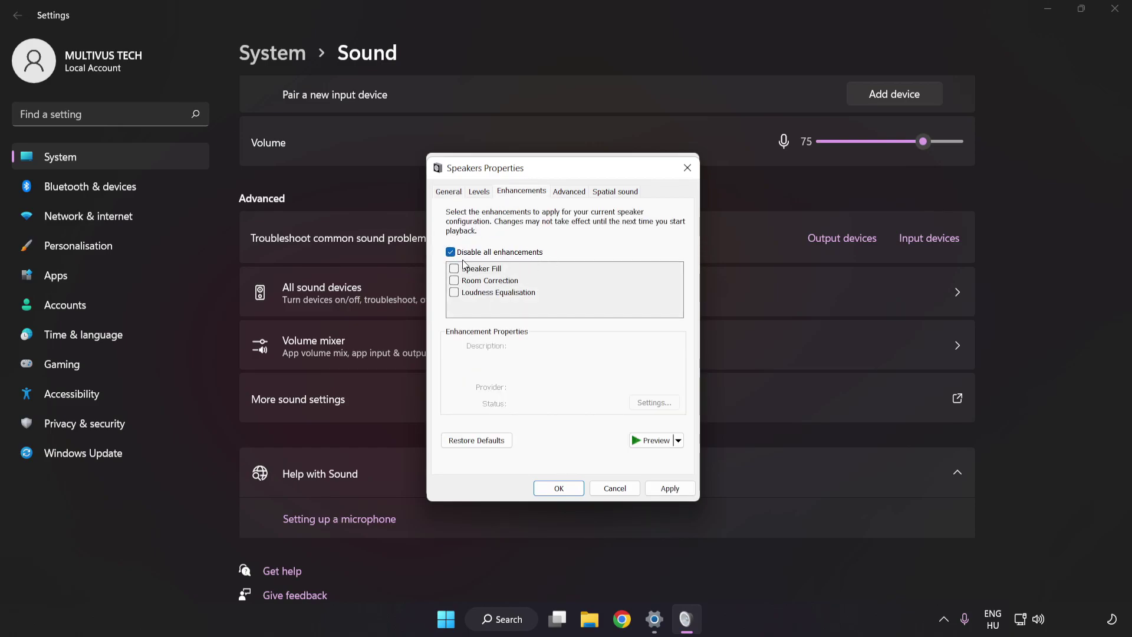
{"action": "left_click", "coordinate": [669, 489]}
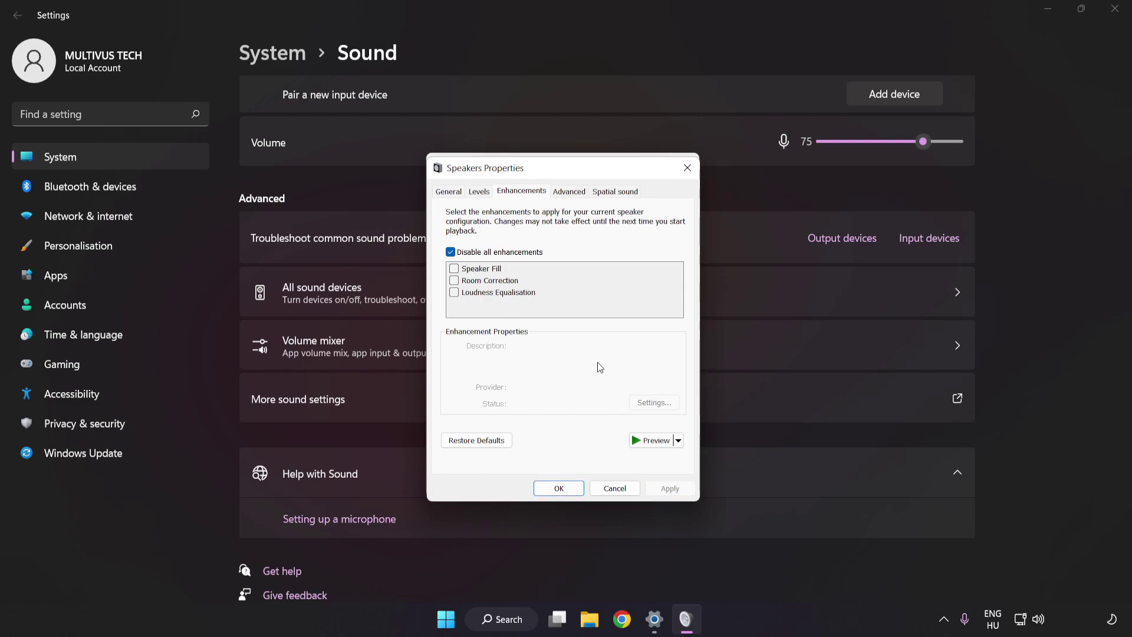
- Keep Default Format at 16 bit, 48000 Hz (DVD Quality) and close both sound dialogs with OK
{"action": "left_click", "coordinate": [566, 195]}
{"action": "left_click", "coordinate": [567, 264]}
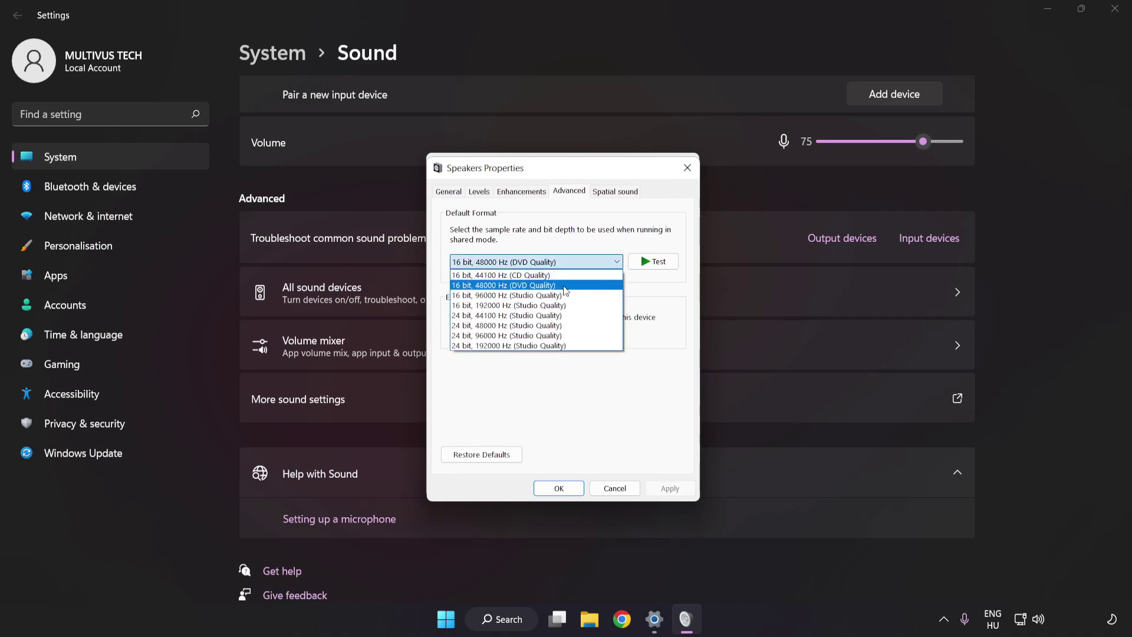
{"action": "left_click", "coordinate": [567, 285]}
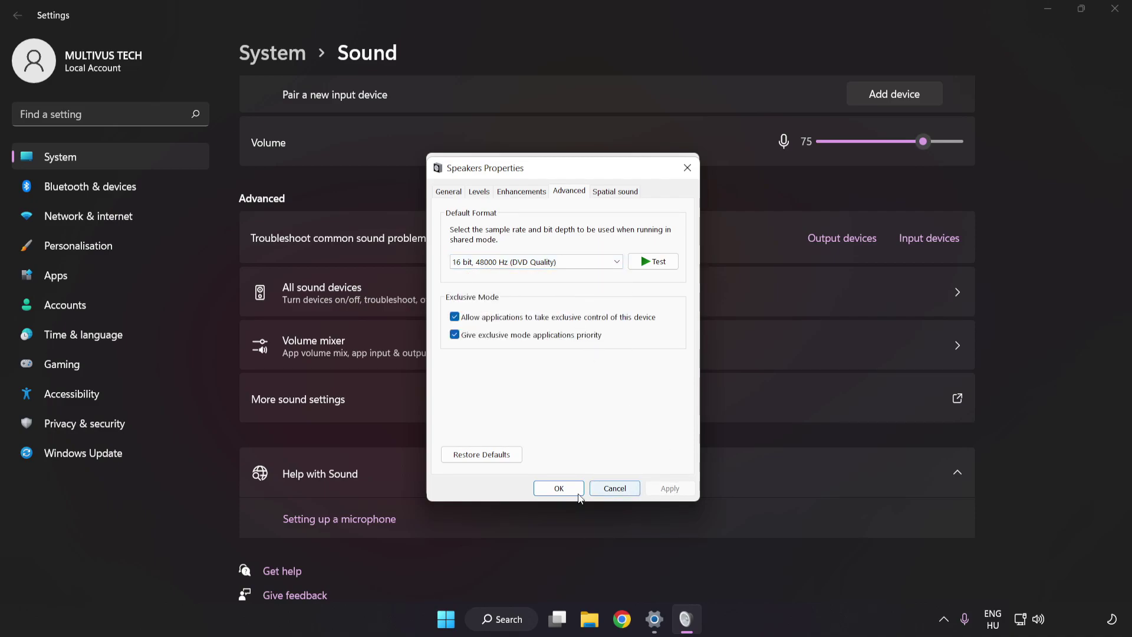
{"action": "left_click", "coordinate": [558, 489]}
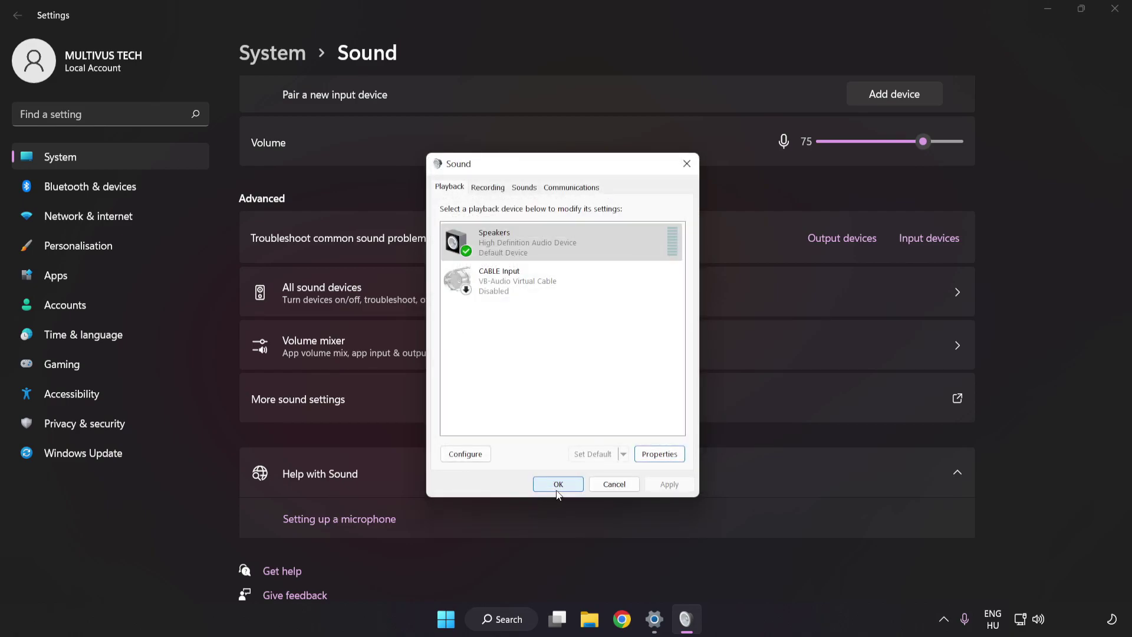
{"action": "left_click", "coordinate": [557, 484]}
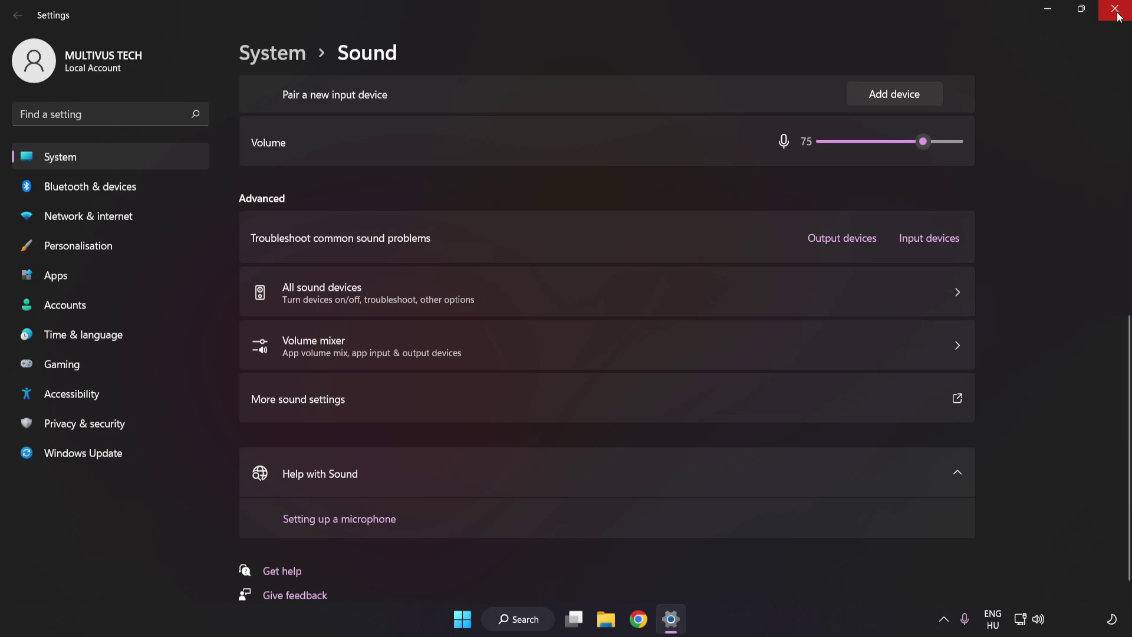
- Close the Settings window and bring up the Start menu's power options
{"action": "left_click", "coordinate": [1115, 9]}
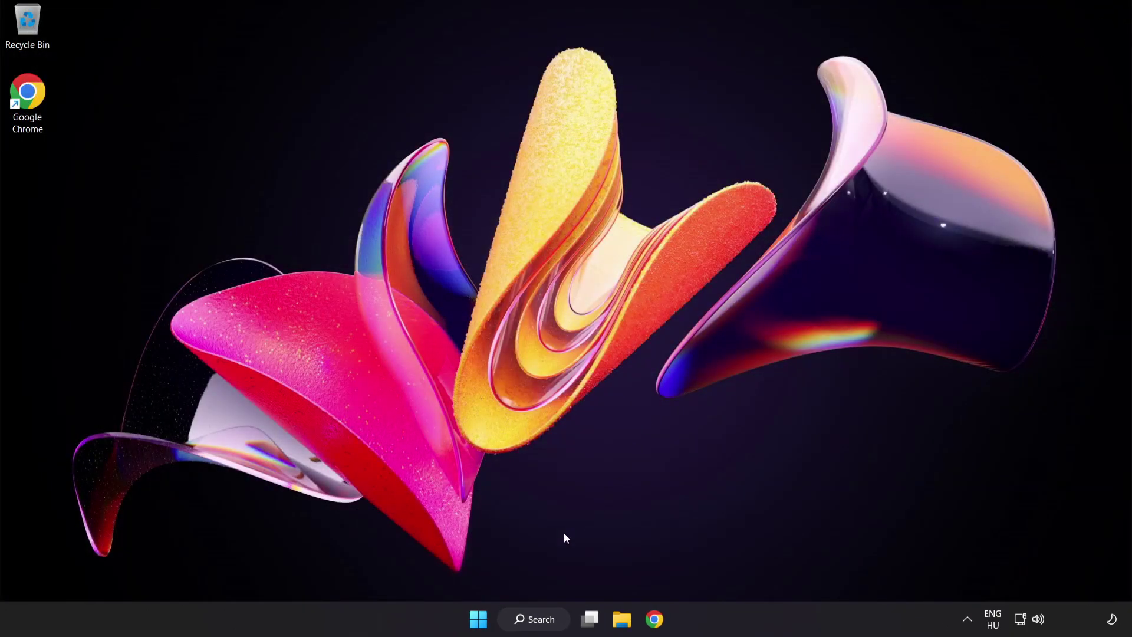
{"action": "left_click", "coordinate": [477, 620]}
{"action": "left_click", "coordinate": [748, 569]}
- Search 'device manager', open it, and select High Definition Audio Device under Sound, video and game controllers
{"action": "left_click", "coordinate": [540, 620]}
{"action": "type", "text": "dev"}
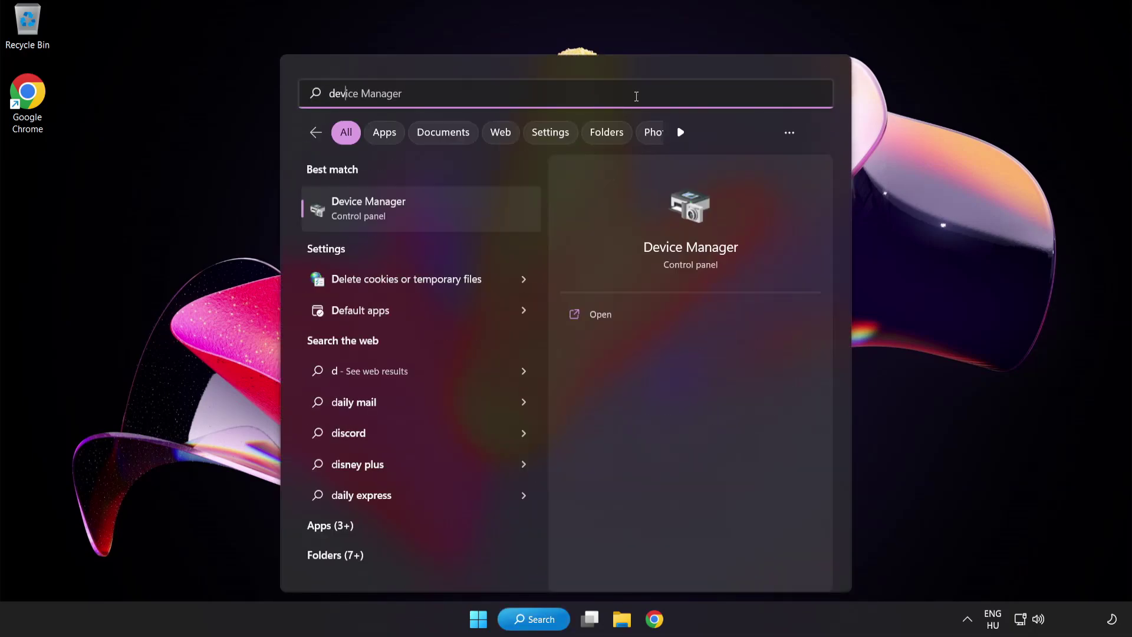
{"action": "type", "text": "ice manager"}
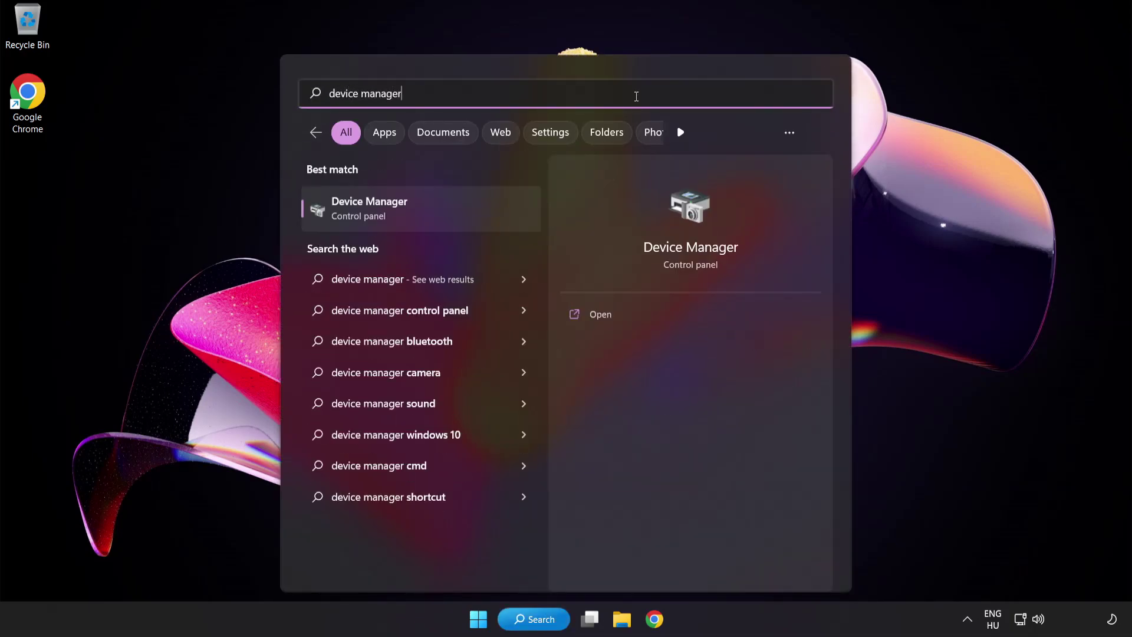
{"action": "left_click", "coordinate": [439, 210]}
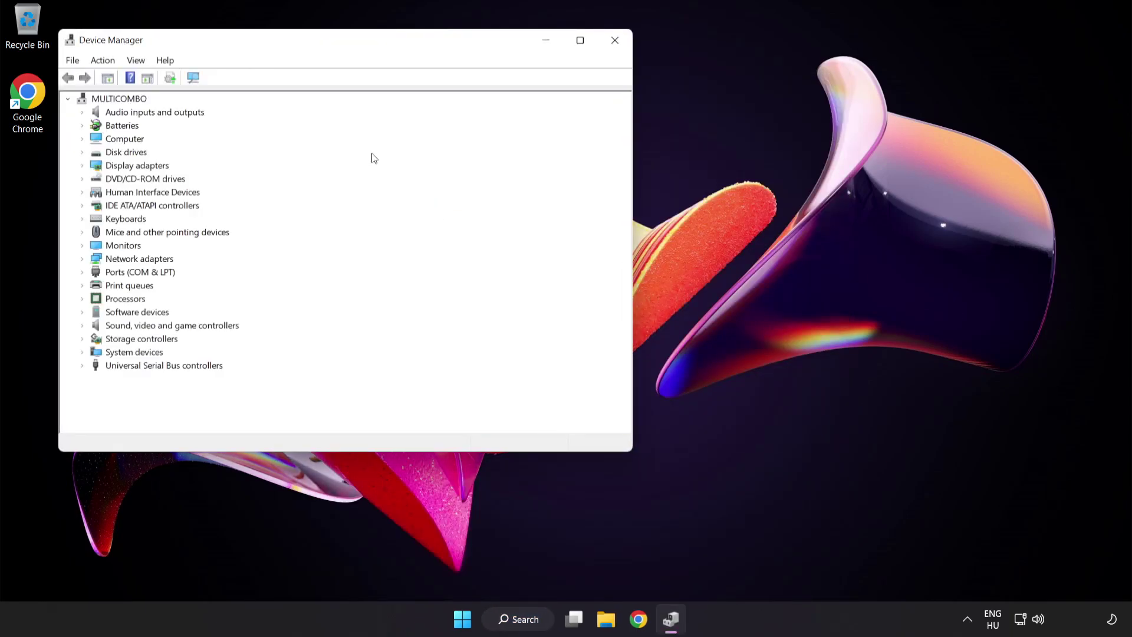
{"action": "left_click_drag", "start_coordinate": [331, 48], "coordinate": [541, 124]}
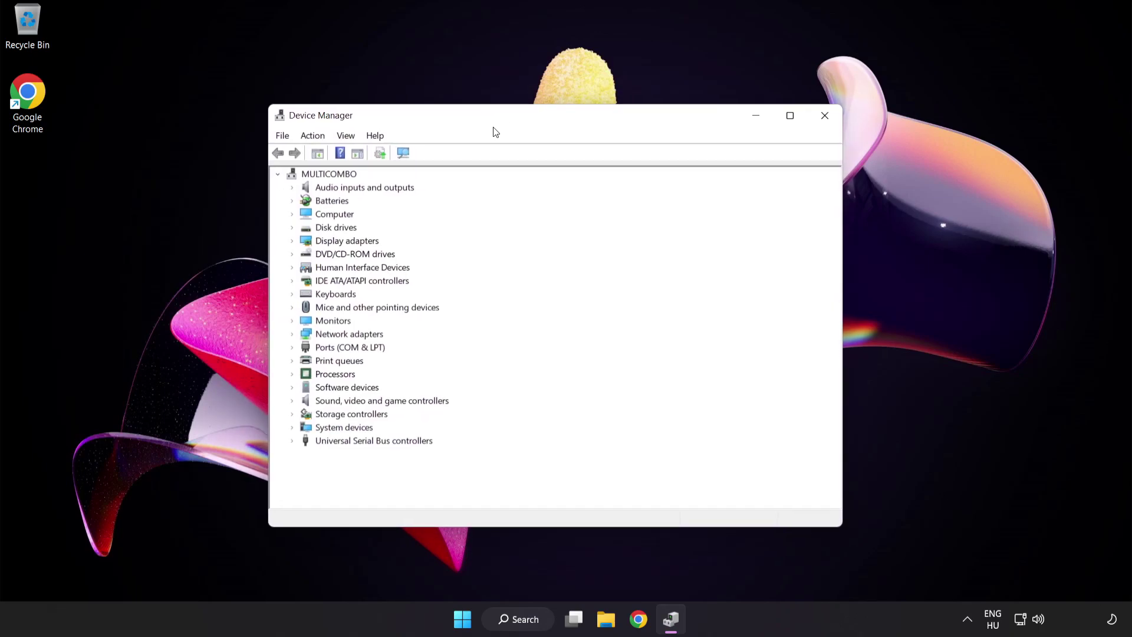
{"action": "left_click", "coordinate": [417, 401]}
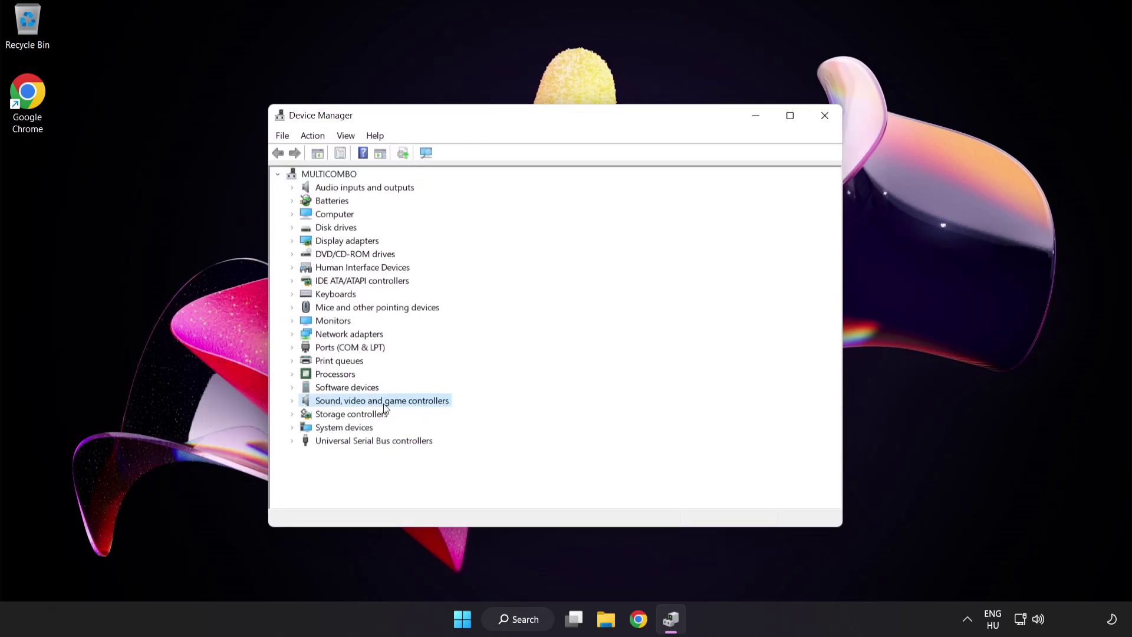
{"action": "left_click", "coordinate": [292, 401]}
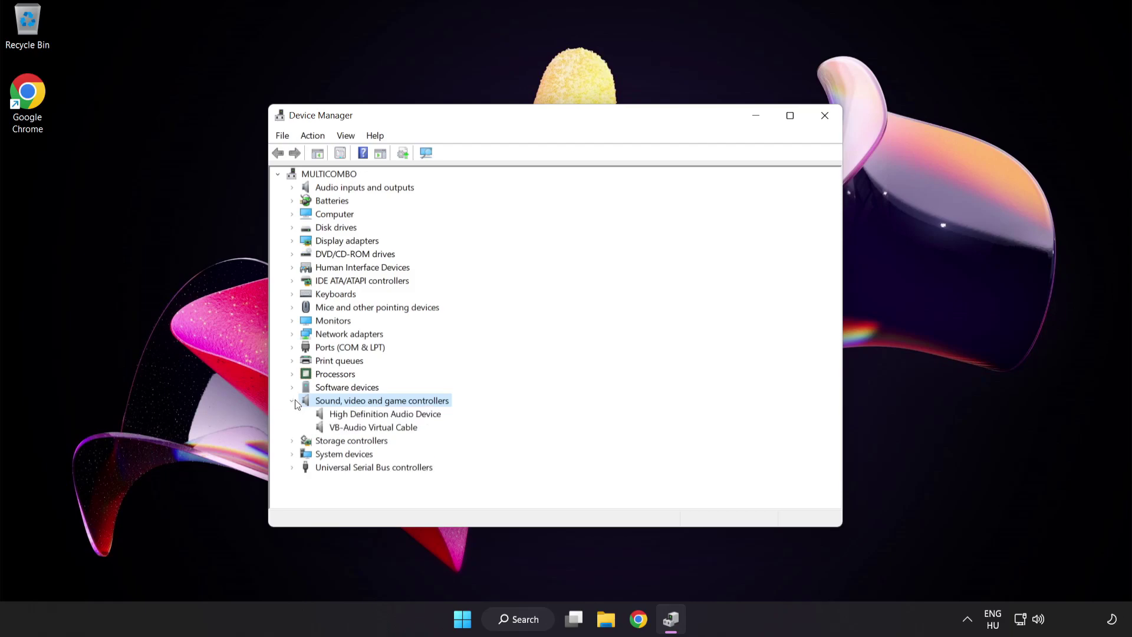
{"action": "left_click", "coordinate": [342, 414]}
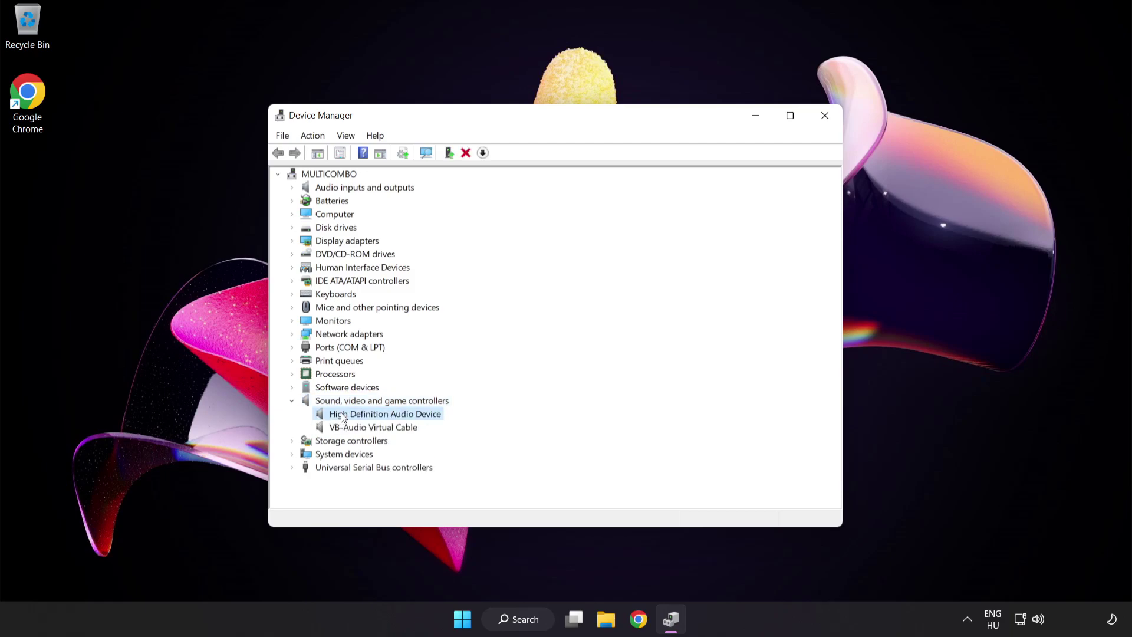
- Reinstall the High Definition Audio Device driver by picking it from the drivers list on this computer
{"action": "right_click", "coordinate": [393, 416]}
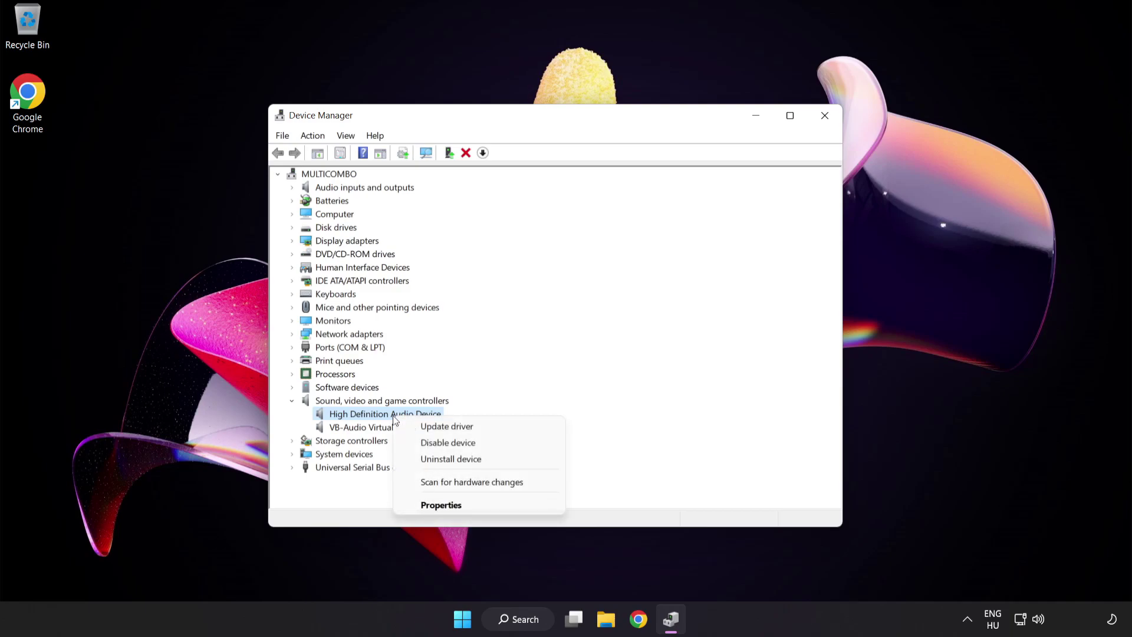
{"action": "left_click", "coordinate": [483, 426]}
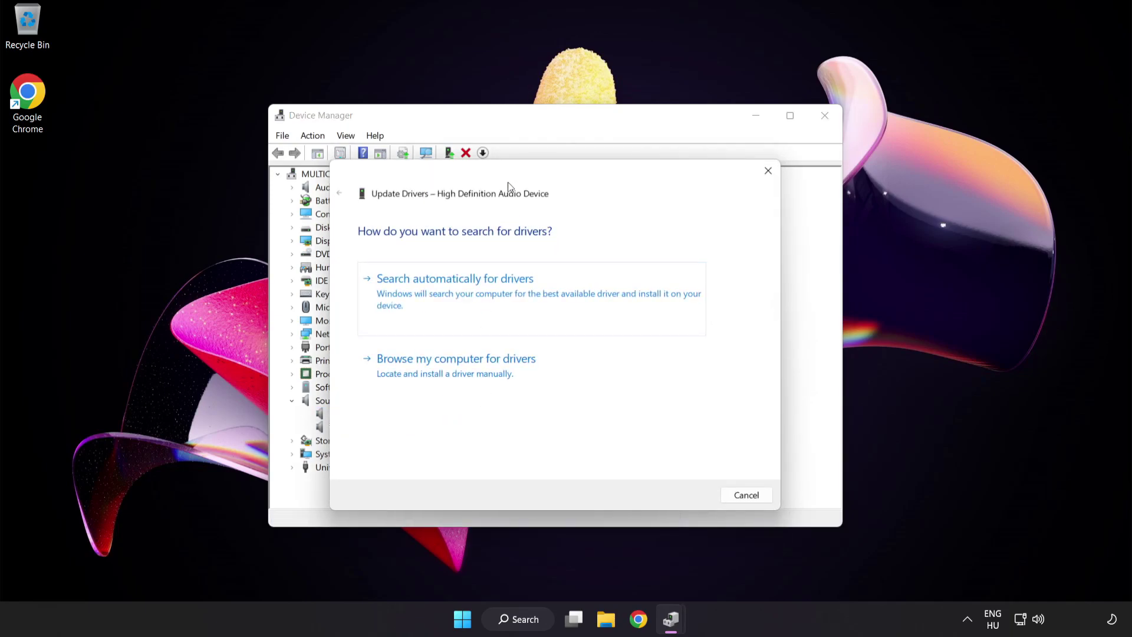
{"action": "left_click_drag", "start_coordinate": [509, 185], "coordinate": [537, 162]}
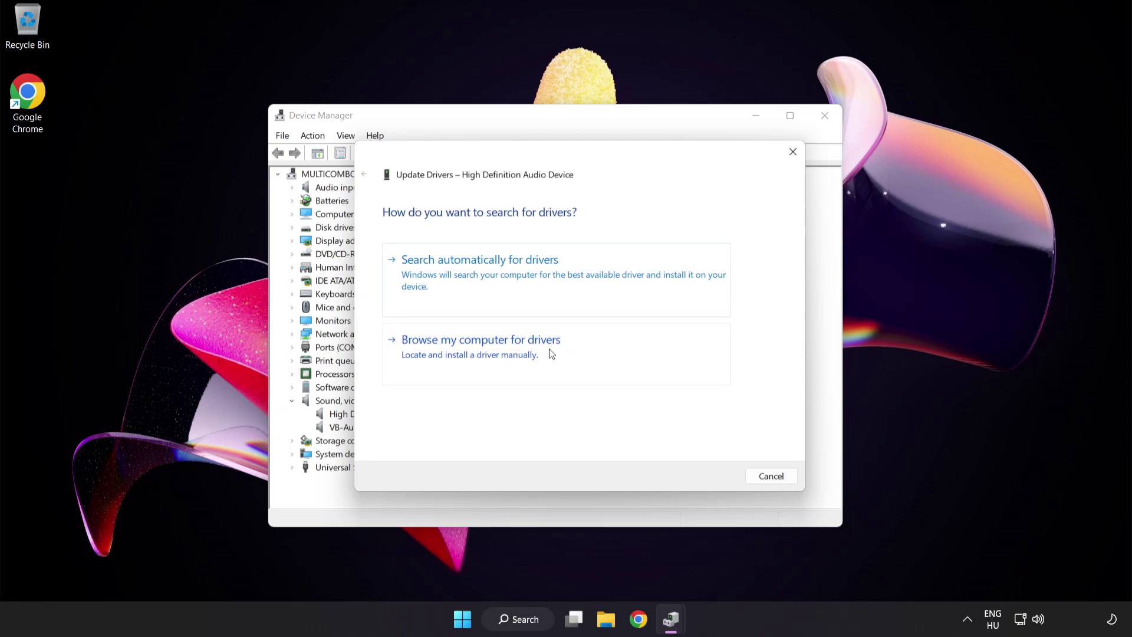
{"action": "left_click", "coordinate": [511, 358]}
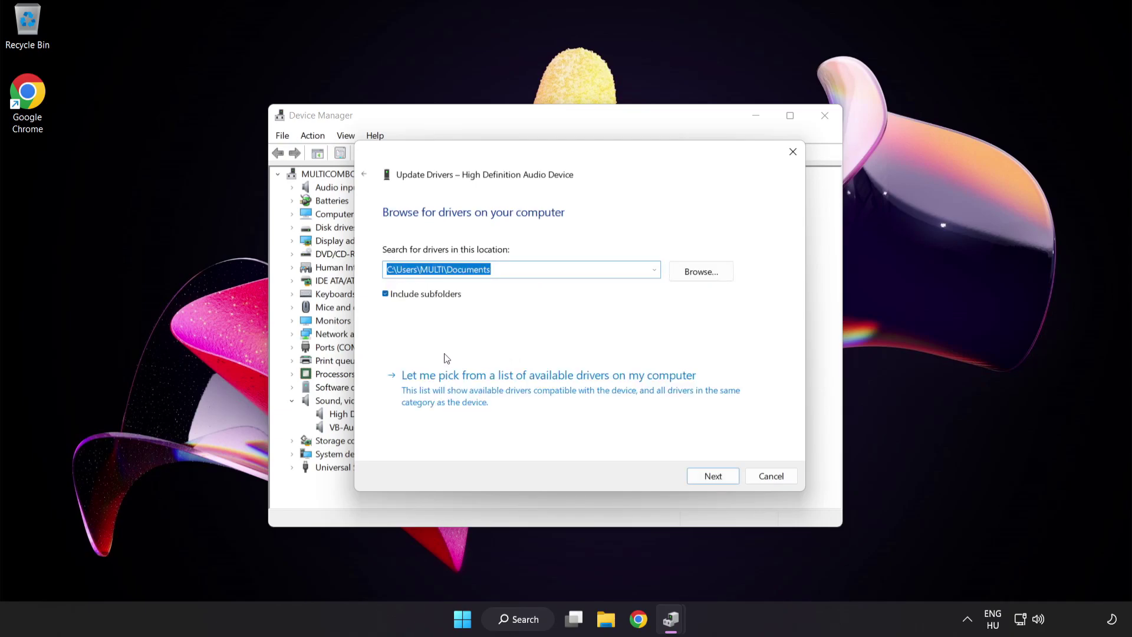
{"action": "left_click", "coordinate": [498, 399]}
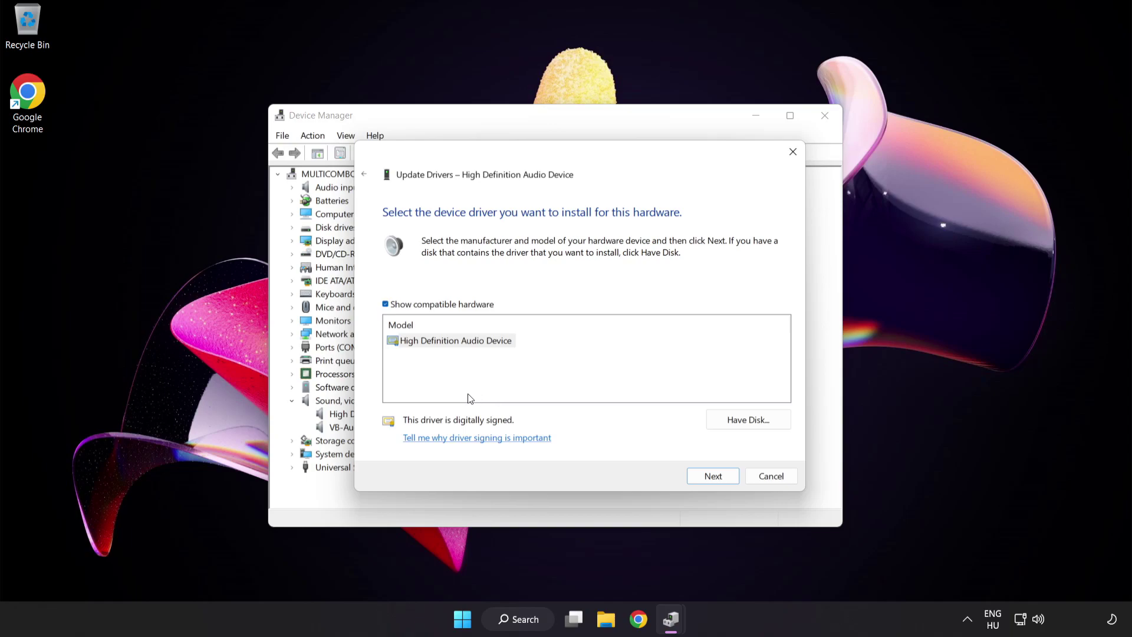
{"action": "left_click", "coordinate": [415, 345]}
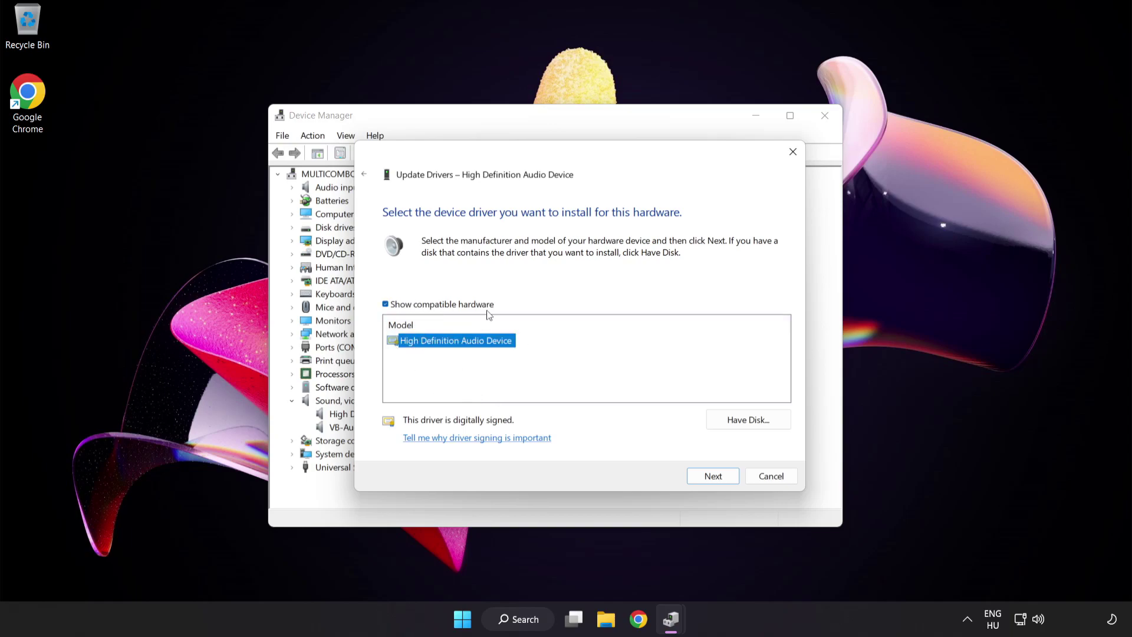
{"action": "left_click", "coordinate": [721, 478]}
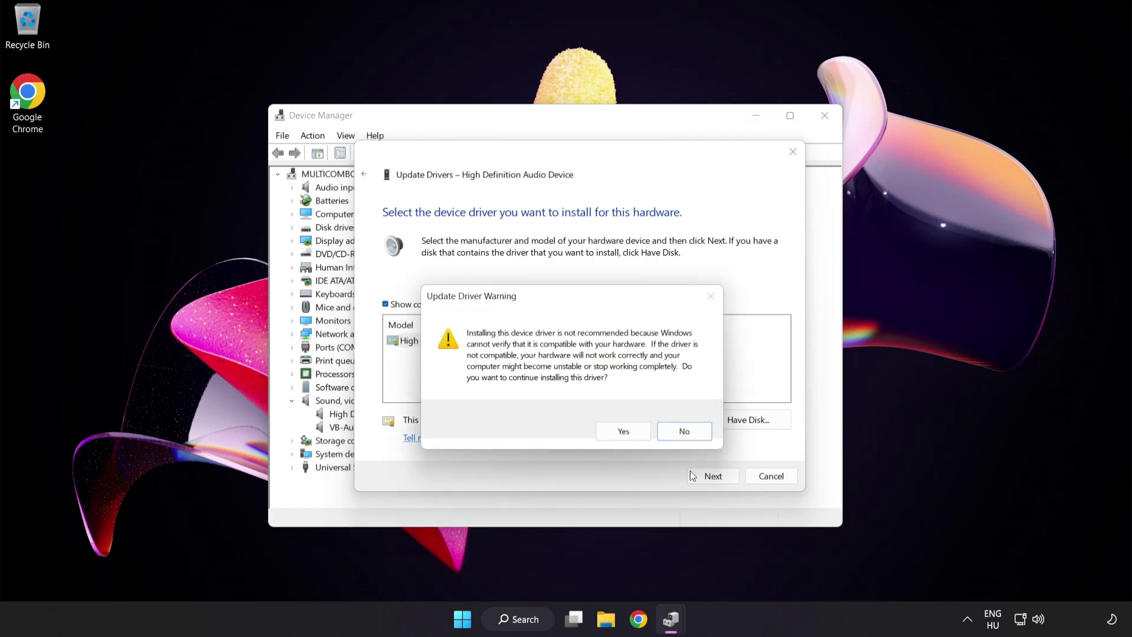
{"action": "left_click", "coordinate": [624, 433]}
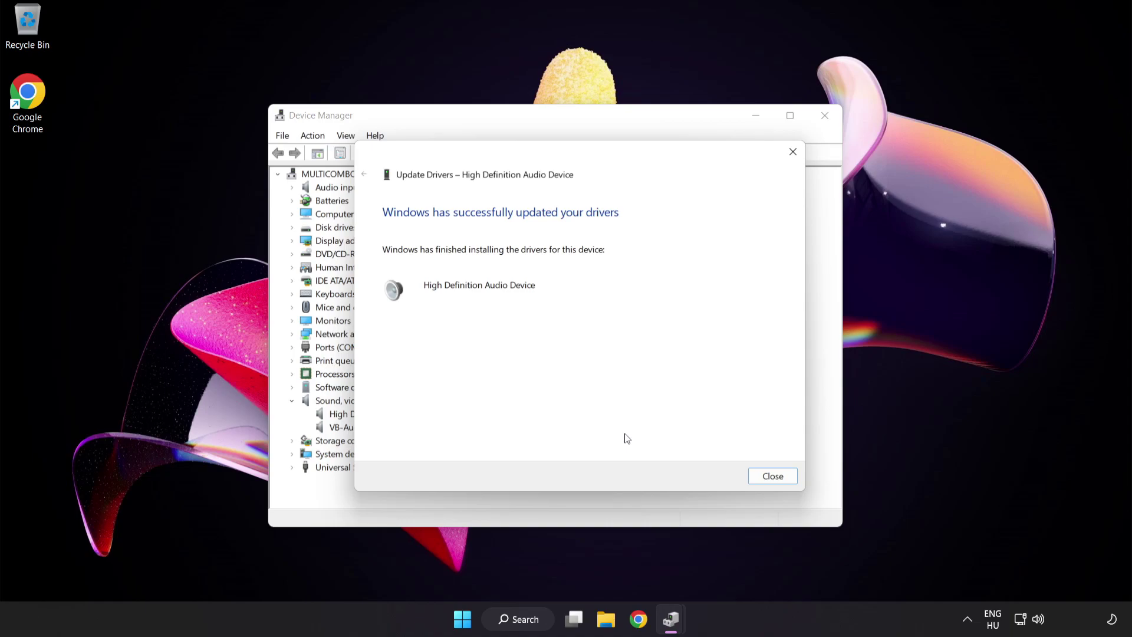
{"action": "left_click", "coordinate": [778, 479]}
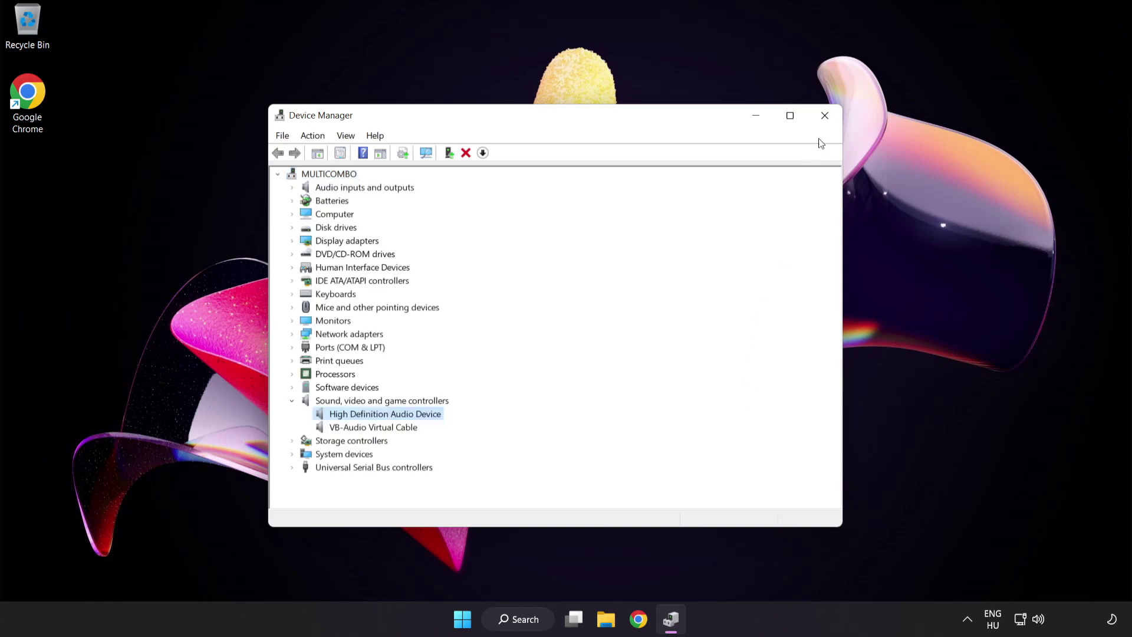
- Close Device Manager and bring up the Start menu's power options
{"action": "left_click", "coordinate": [825, 116]}
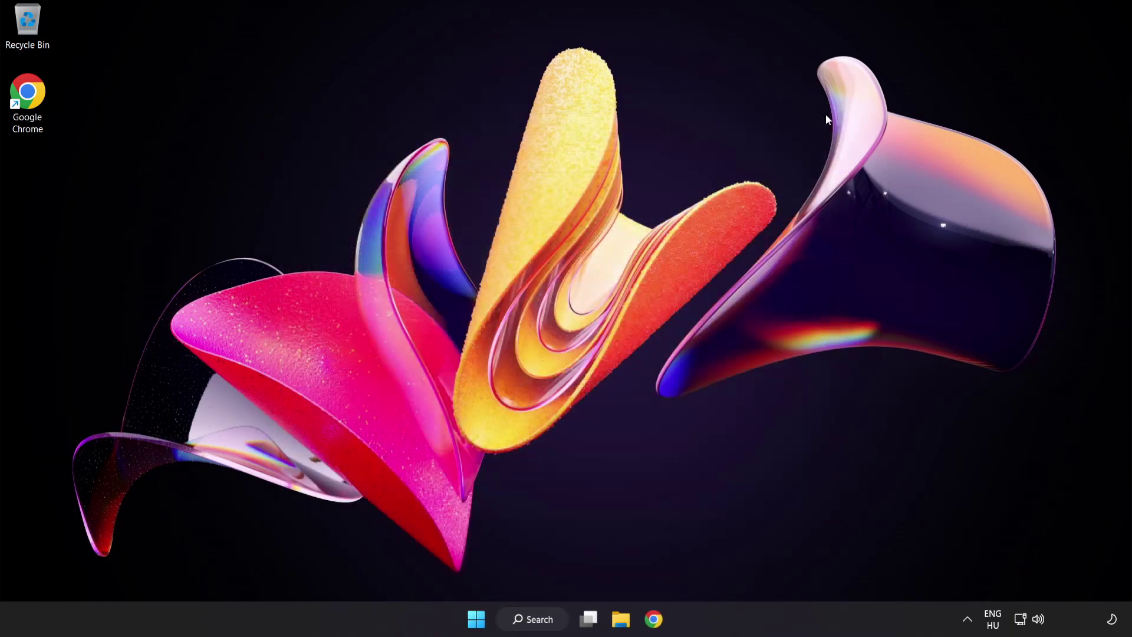
{"action": "left_click", "coordinate": [479, 619]}
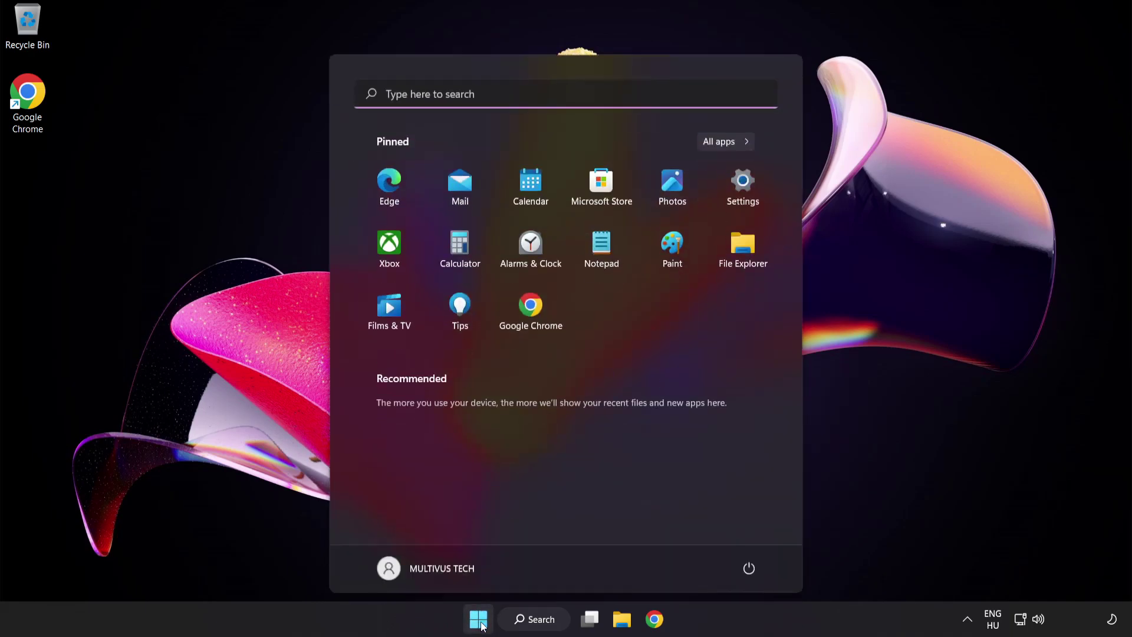
{"action": "left_click", "coordinate": [748, 569]}
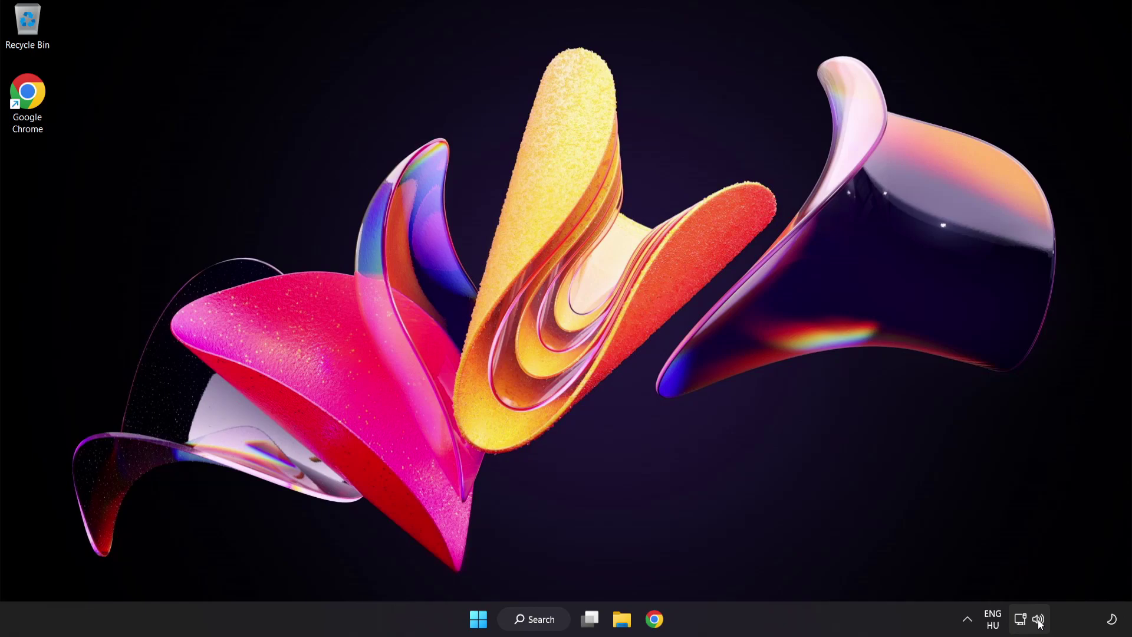
- Start the Troubleshoot sound problems tool from the taskbar volume icon's menu
{"action": "right_click", "coordinate": [1040, 623]}
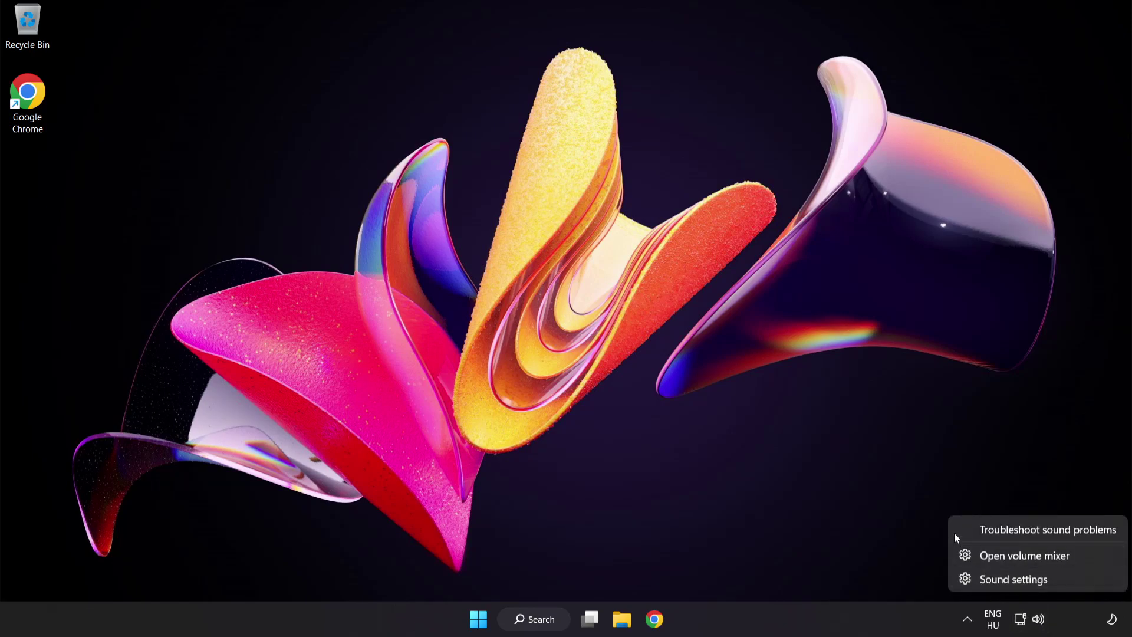
{"action": "left_click", "coordinate": [1054, 532]}
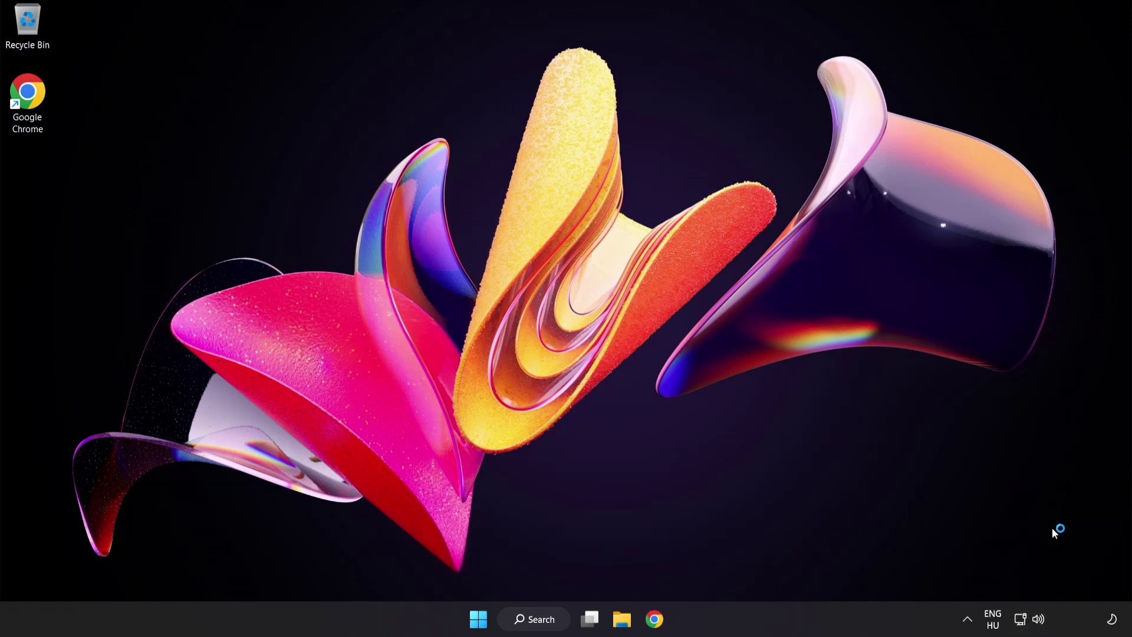